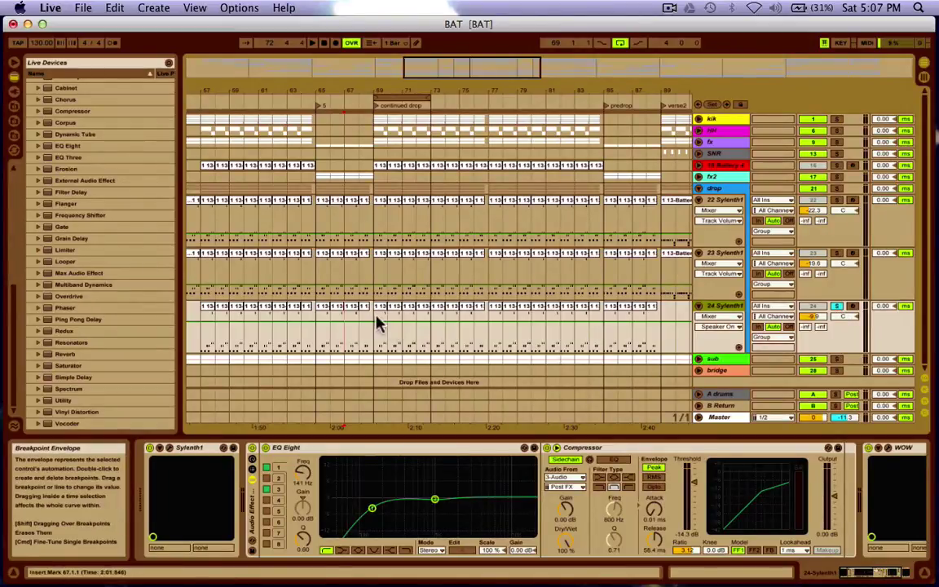
# Step: Play the continued drop section from bar 69 with the 24 Sylenth1 track soloed
pyautogui.click(373, 318)
pyautogui.press('space')
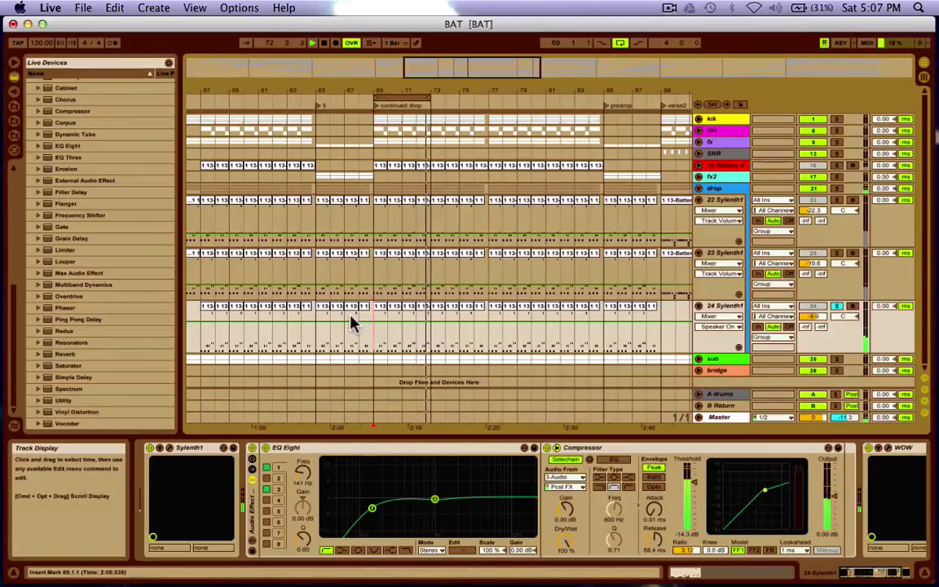
pyautogui.press('space')
# Step: Consolidate the four 24 Sylenth1 clips spanning bars 69 to 73 into one clip and open it for note editing
pyautogui.click(381, 312)
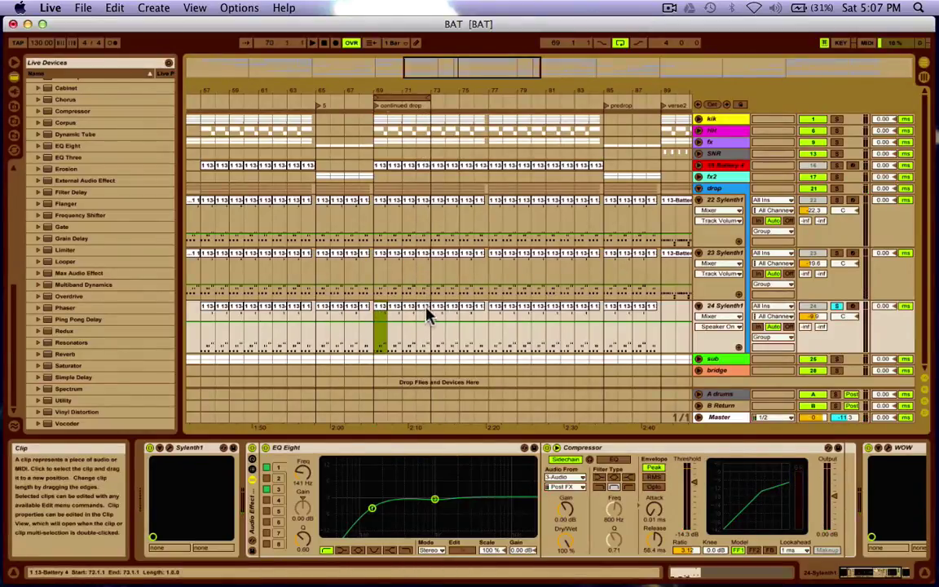
pyautogui.keyDown('shift'); pyautogui.click(425, 312); pyautogui.keyUp('shift')
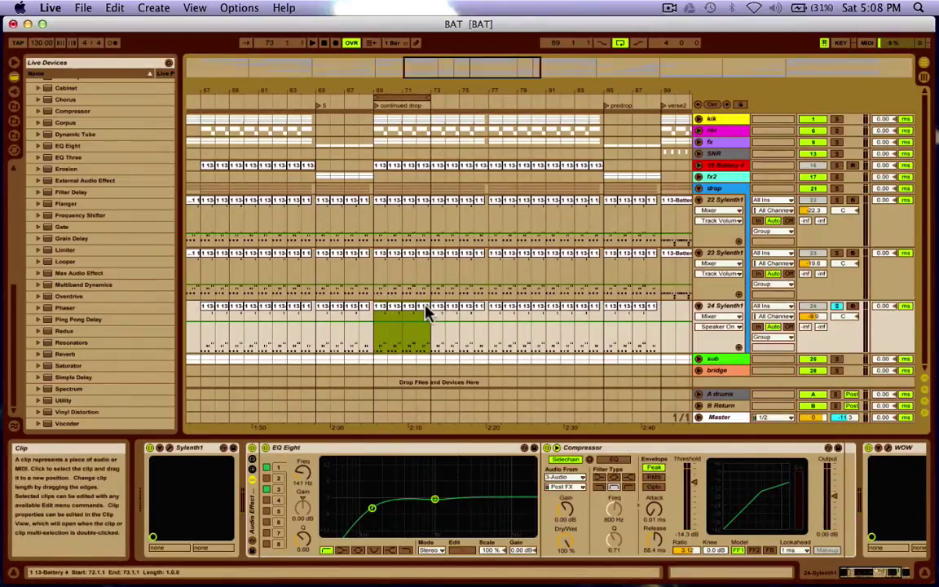
pyautogui.press('super+j')
pyautogui.doubleClick(417, 310)
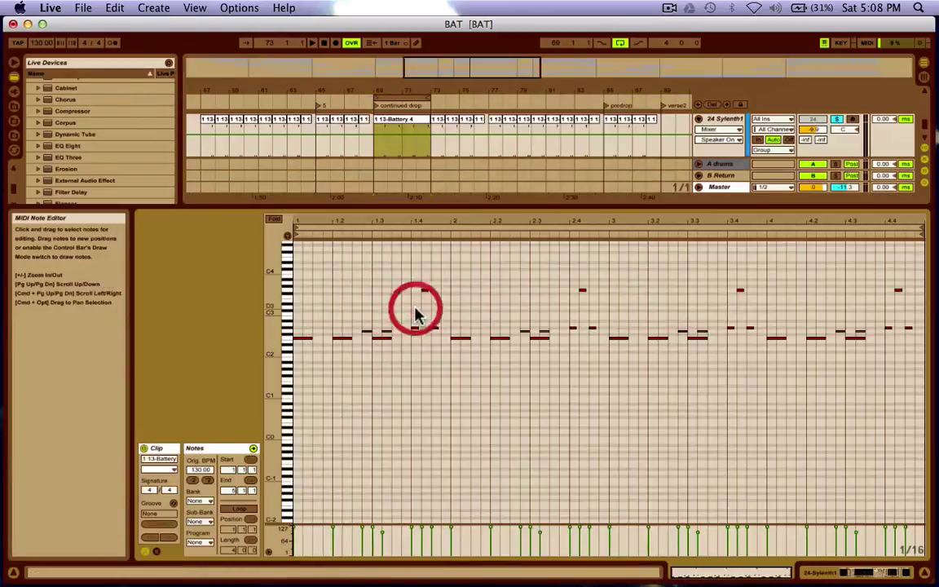
# Step: Transpose all notes of the consolidated clip up one octave and audition them, first soloed and then with the full mix
pyautogui.click(337, 291)
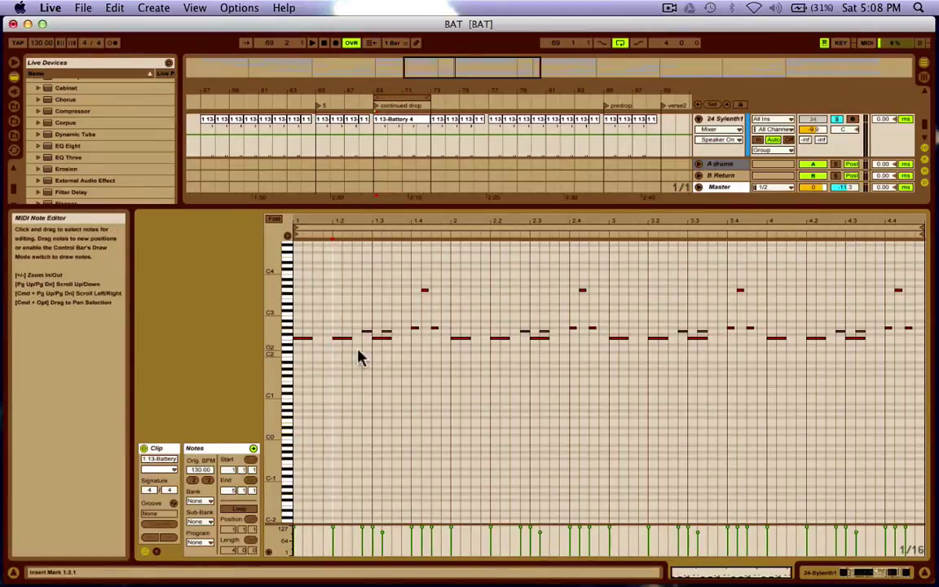
pyautogui.click(316, 278)
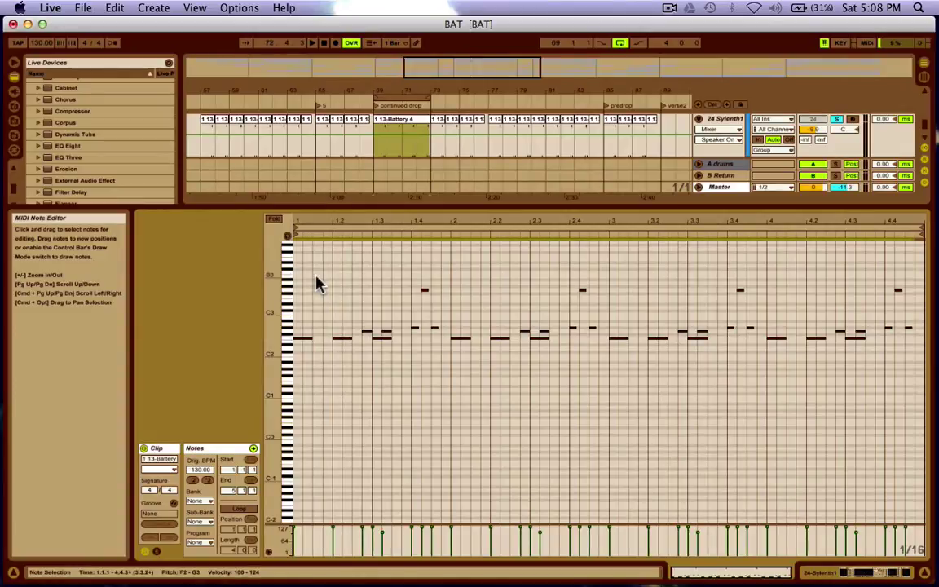
pyautogui.hotkey('shift', 'Up')
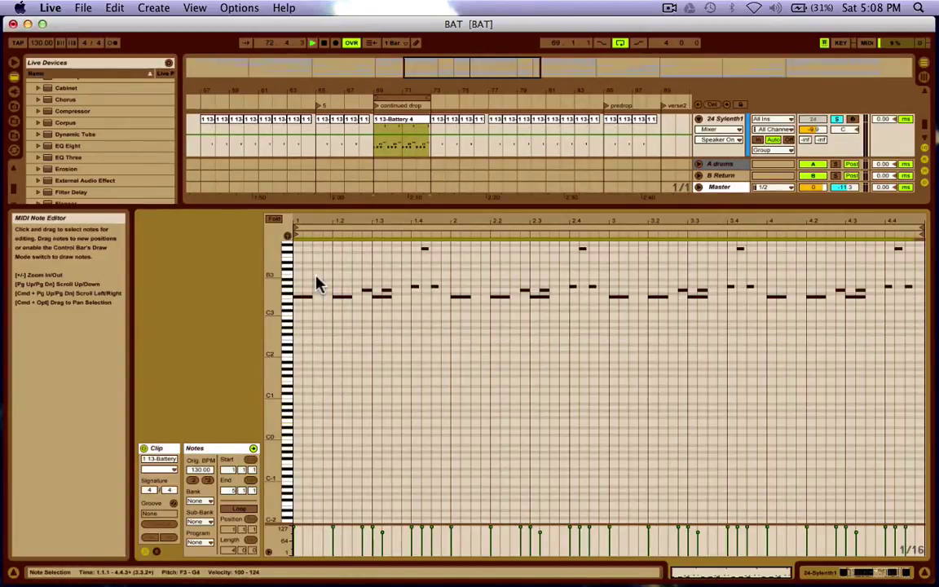
pyautogui.press('space')
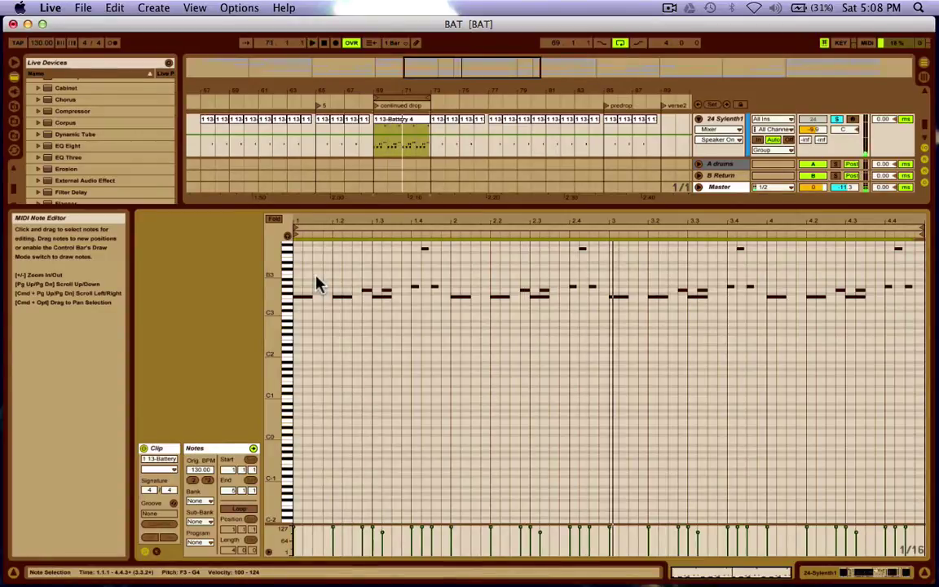
pyautogui.click(839, 121)
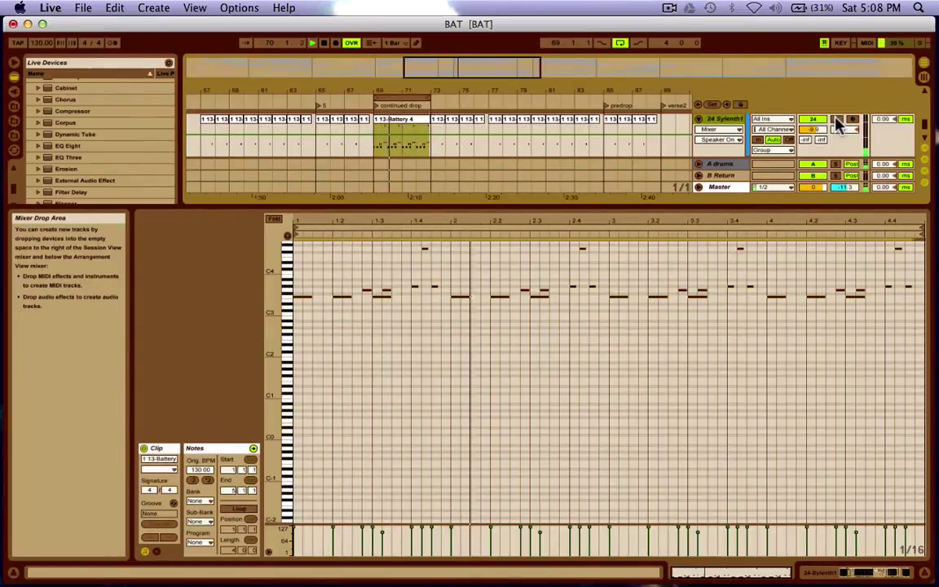
pyautogui.press('space')
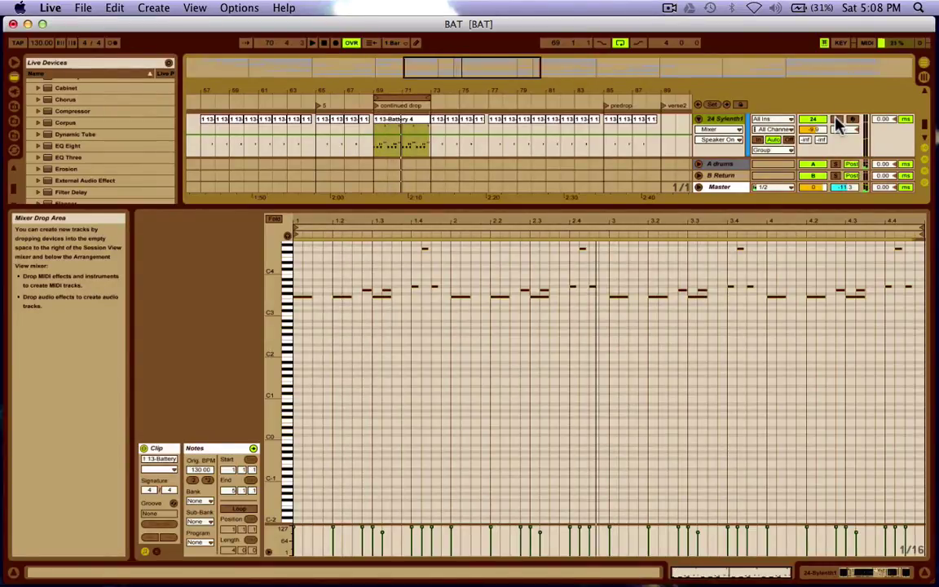
# Step: Transpose all of the clip's notes back down one octave and return to the track's devices
pyautogui.press('super+a')
pyautogui.hotkey('shift', 'Down')
pyautogui.hotkey('shift', 'Tab')
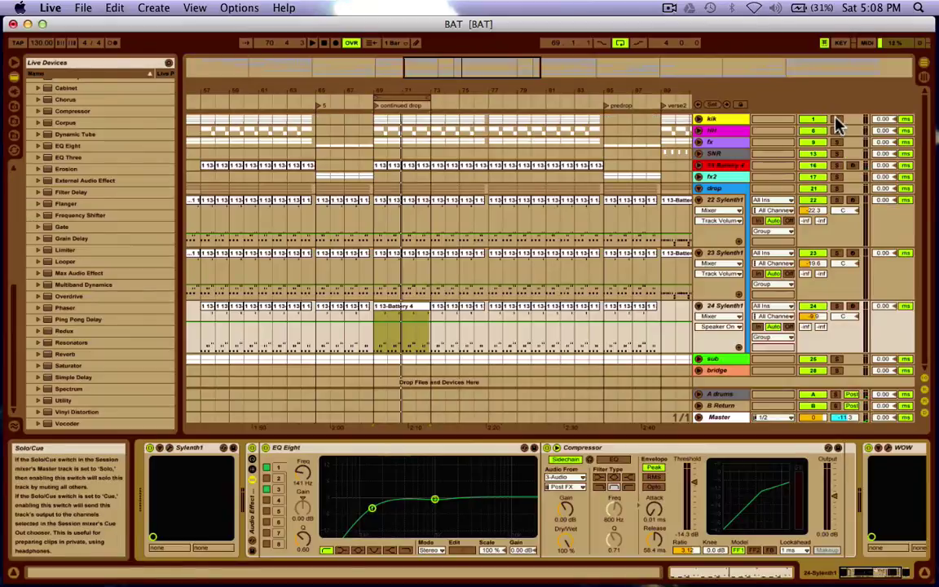
# Step: Open the WOW plug-in on the 24 Sylenth1 track, examine its overdrive, resonance and cutoff settings, and close it
pyautogui.click(731, 309)
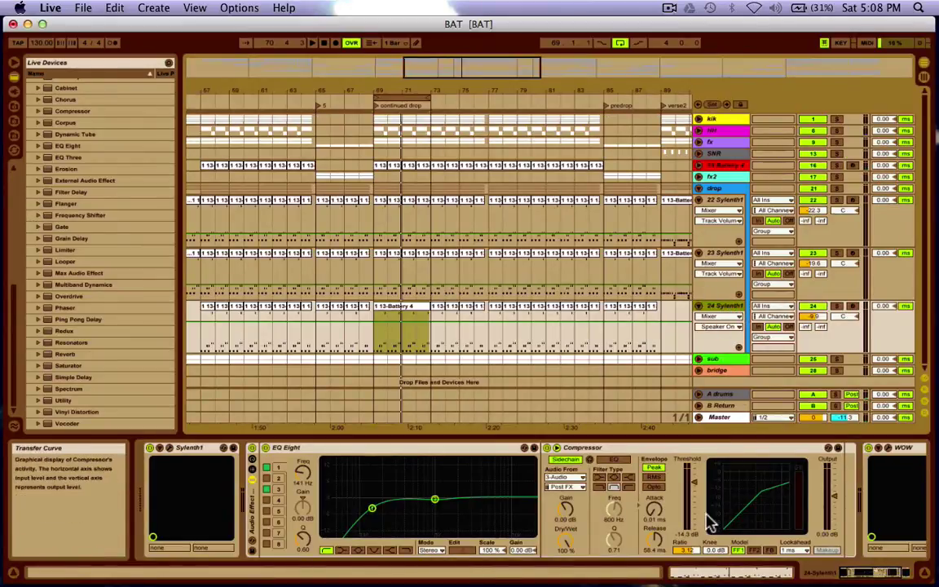
pyautogui.press('Delete')
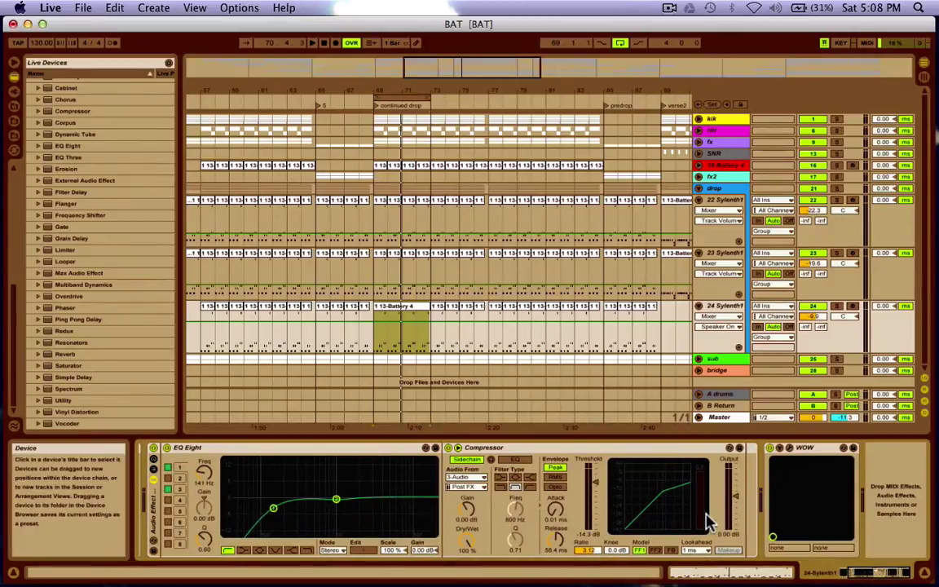
pyautogui.click(788, 448)
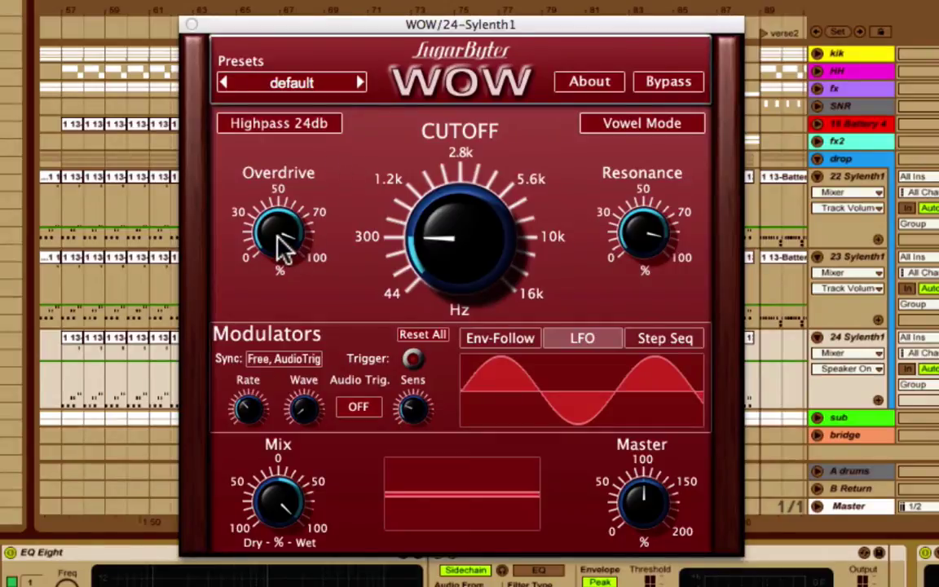
pyautogui.moveTo(281, 245); pyautogui.dragTo(316, 274)
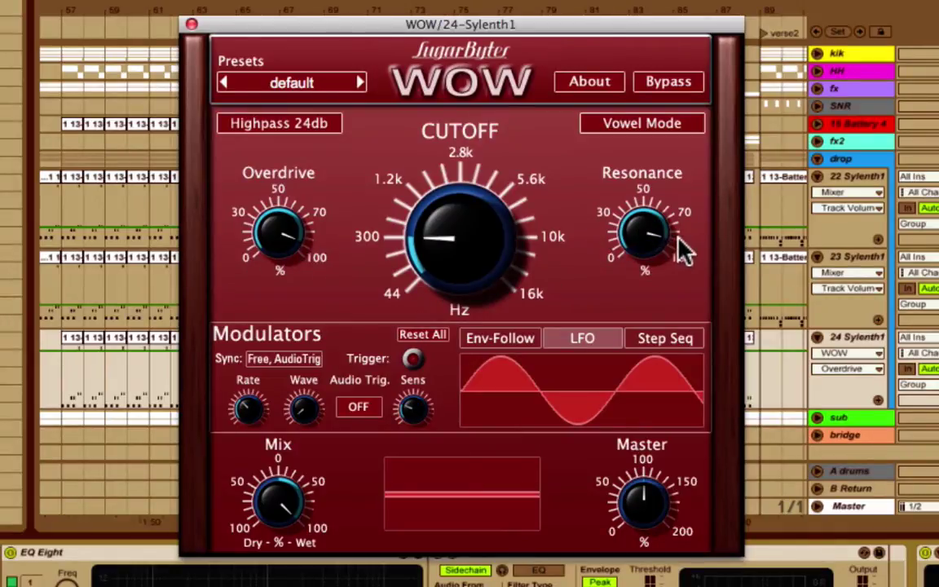
pyautogui.click(446, 230)
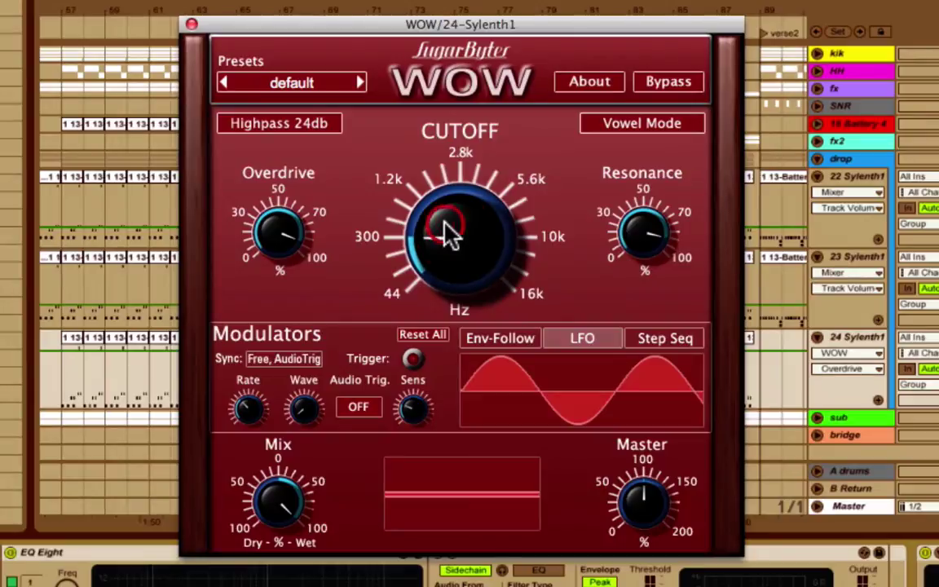
pyautogui.moveTo(446, 231); pyautogui.dragTo(440, 236)
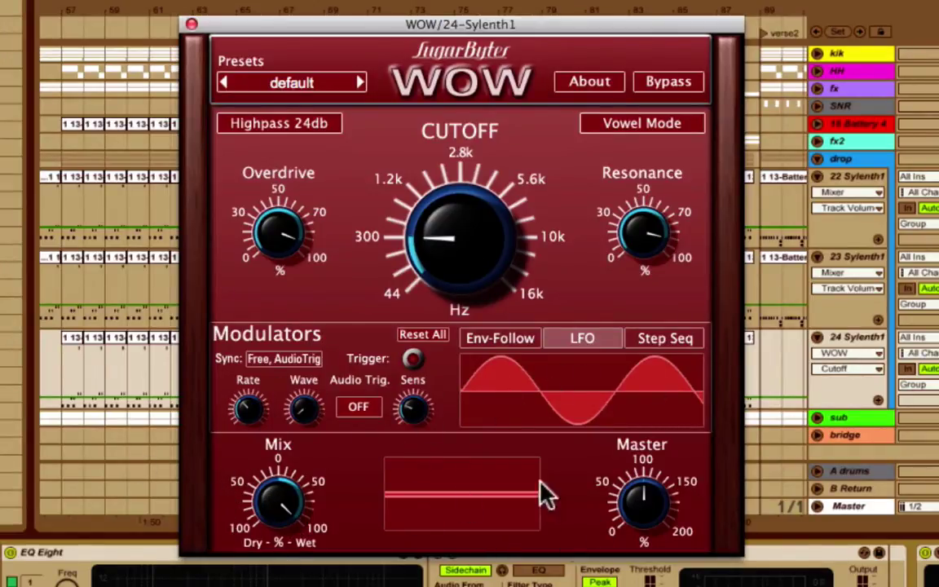
pyautogui.click(192, 25)
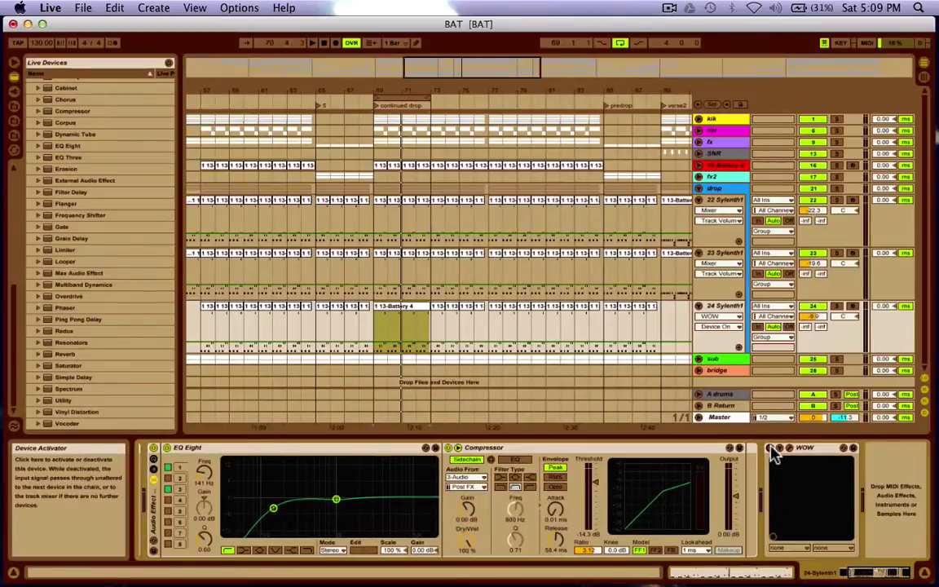
# Step: Solo the 24 Sylenth1 track and play it to compare the sound with the WOW effect off and on
pyautogui.press('space')
pyautogui.click(837, 307)
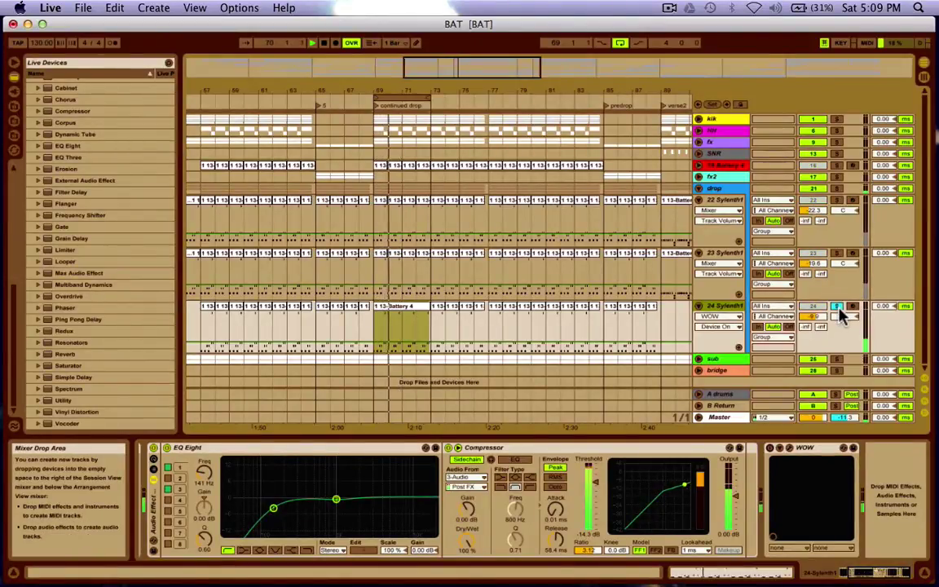
pyautogui.click(771, 449)
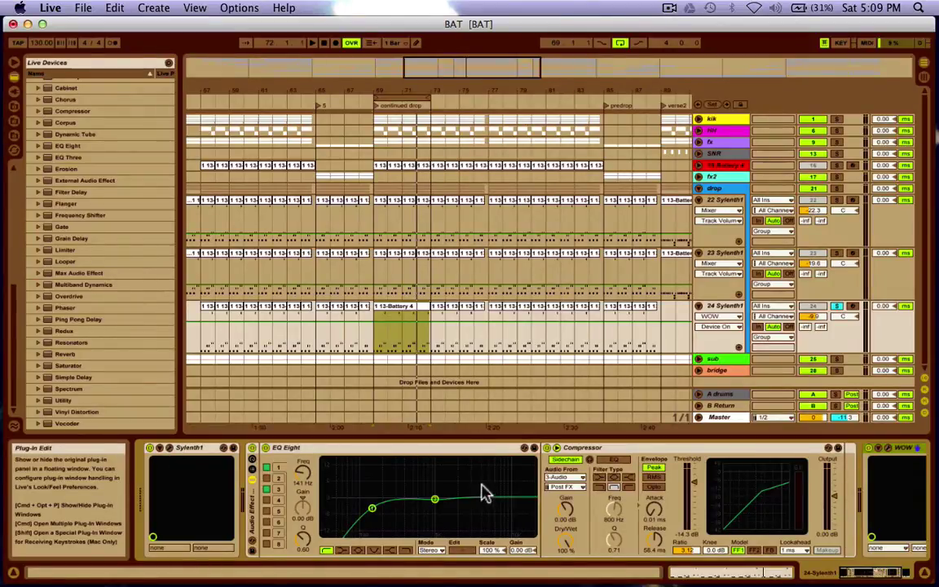
# Step: Try a narrow band 5 boost in EQ Eight at about 135 Hz with a Q of about 3.06, and switch the band off again
pyautogui.click(265, 512)
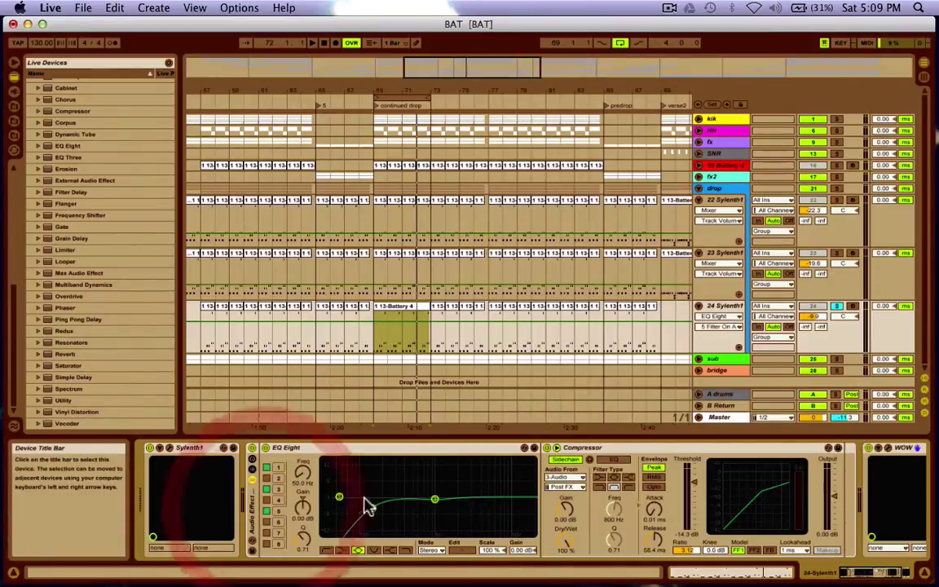
pyautogui.moveTo(339, 499); pyautogui.dragTo(368, 471)
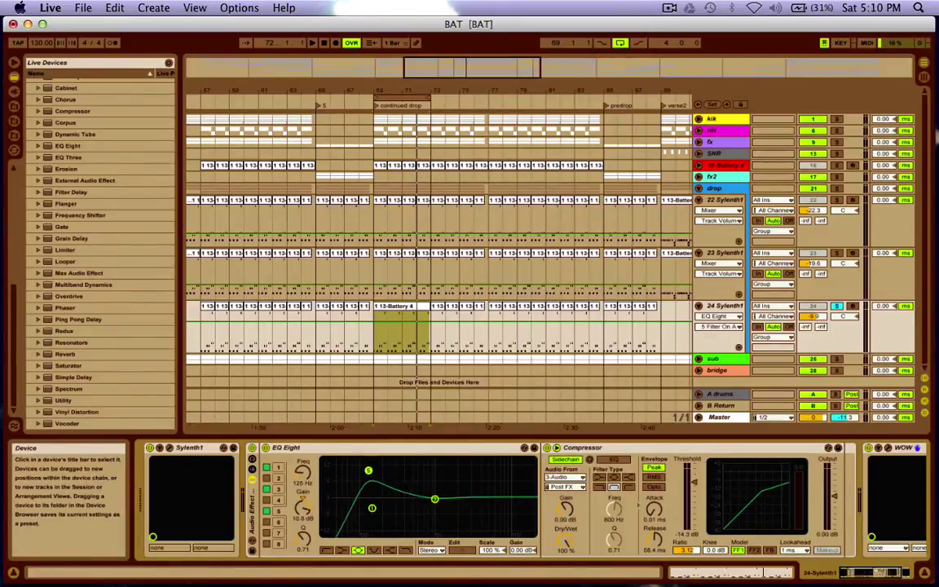
pyautogui.moveTo(303, 539); pyautogui.dragTo(303, 524)
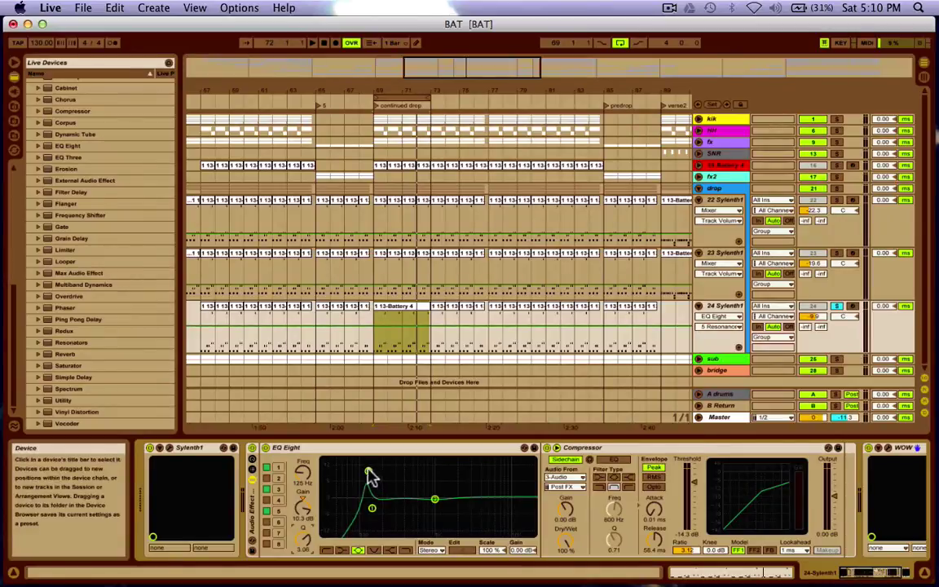
pyautogui.moveTo(369, 471)
pyautogui.mouseDown()
pyautogui.moveTo(368, 461)
pyautogui.moveTo(369, 483)
pyautogui.moveTo(371, 467)
pyautogui.mouseUp()
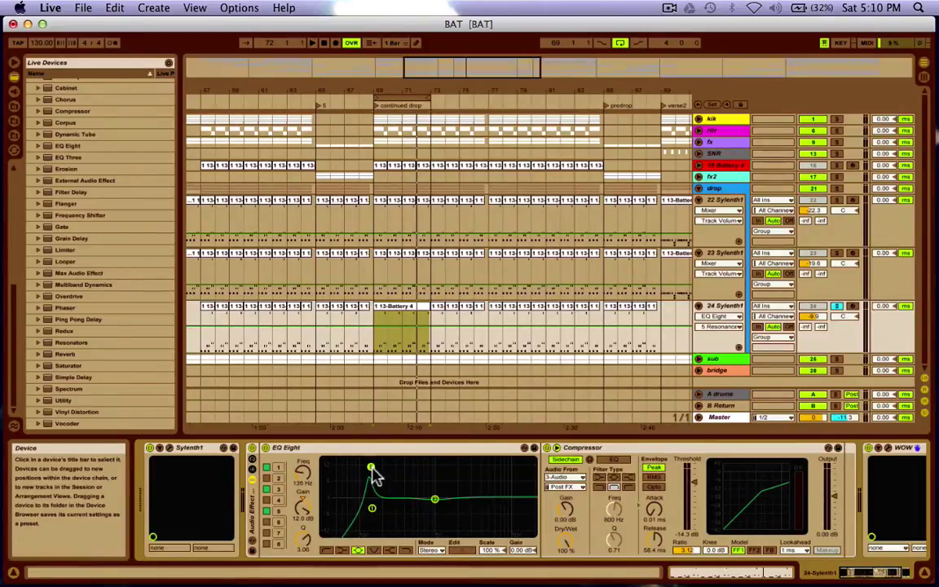
pyautogui.moveTo(371, 466); pyautogui.dragTo(371, 469)
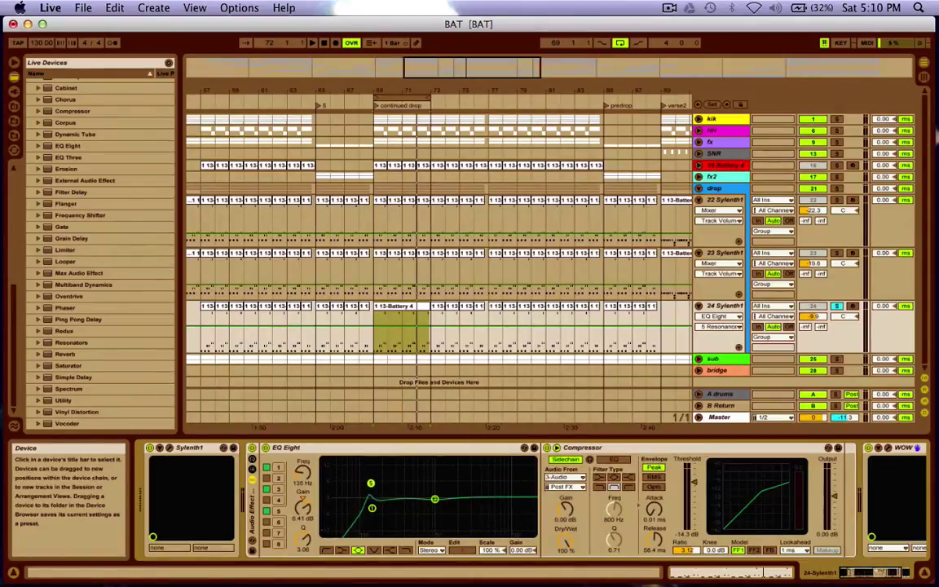
pyautogui.click(266, 511)
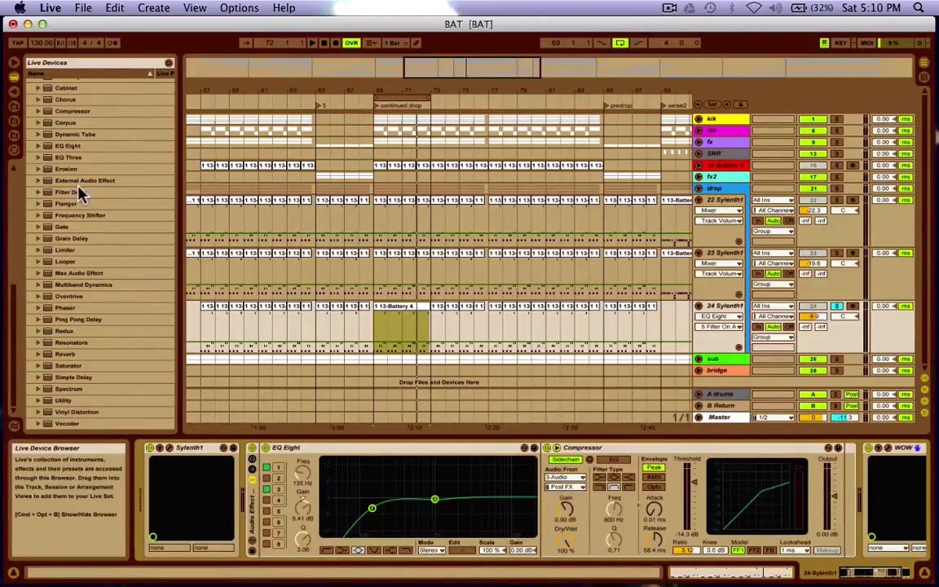
# Step: Try adding the Camel Audio CamelCrusher plug-in after WOW on the 24 Sylenth1 track, and remove it again
pyautogui.scroll(10, 79, 193)
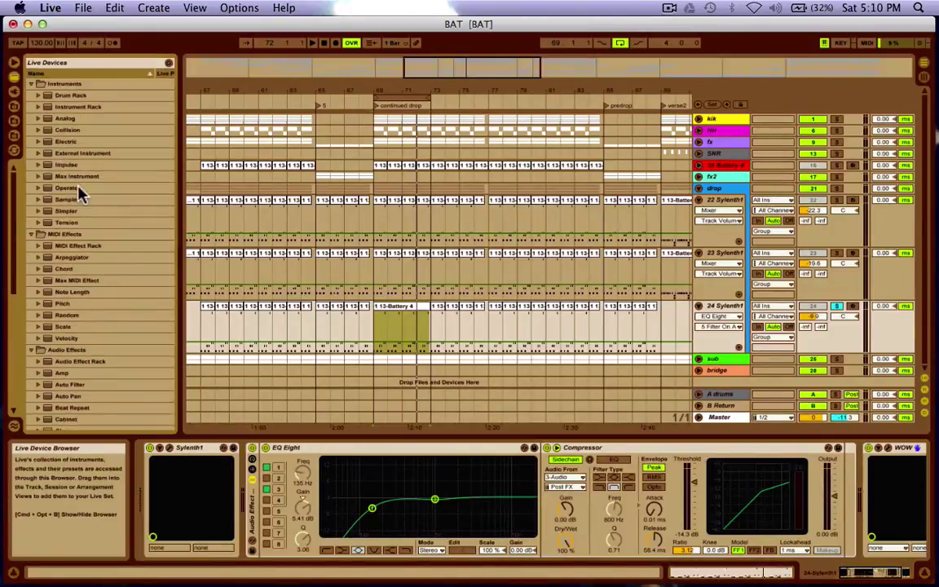
pyautogui.click(14, 91)
pyautogui.scroll(3, 90, 147)
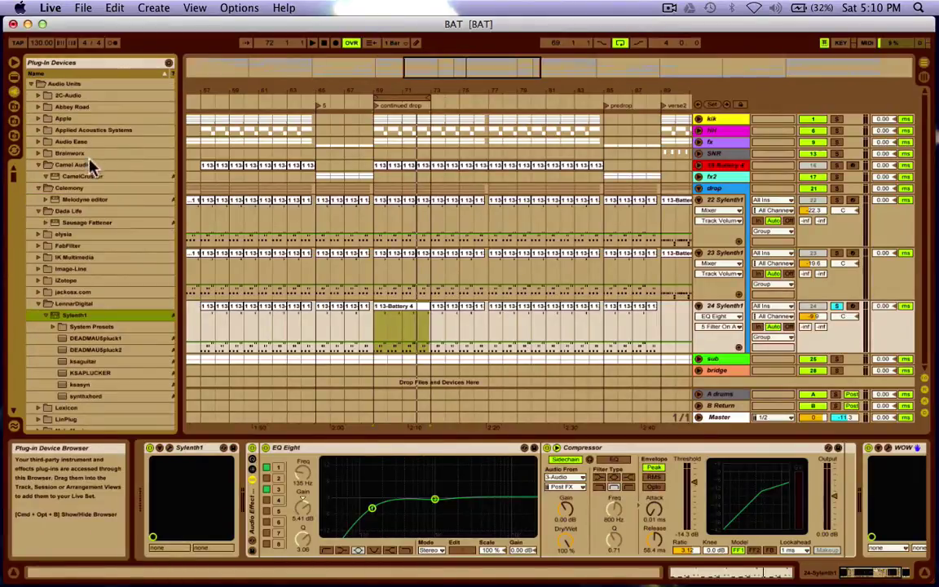
pyautogui.doubleClick(85, 176)
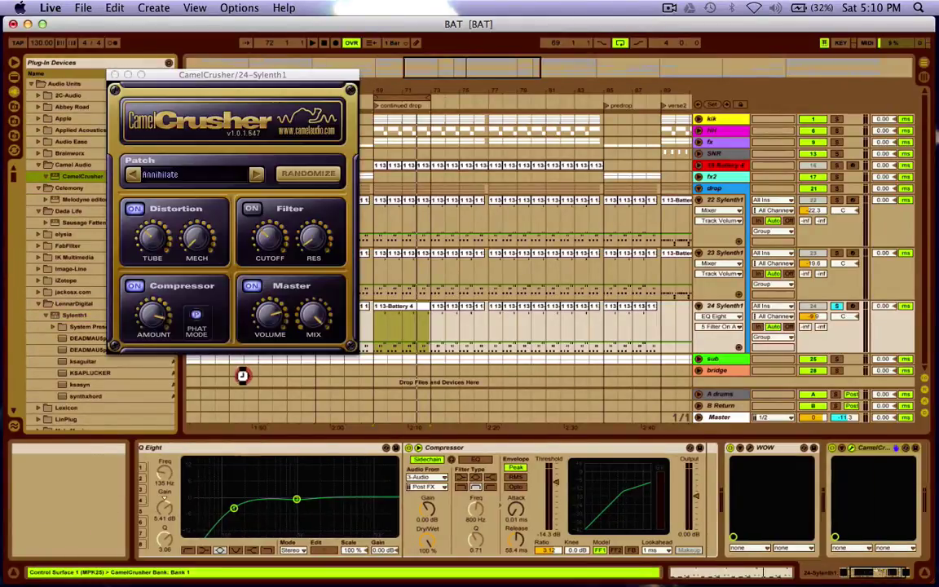
pyautogui.click(217, 356)
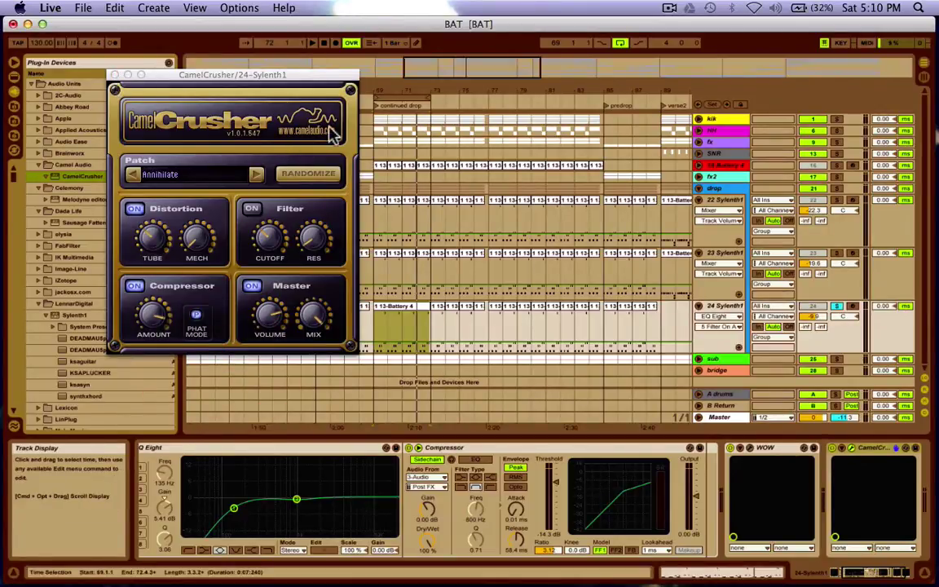
pyautogui.click(115, 74)
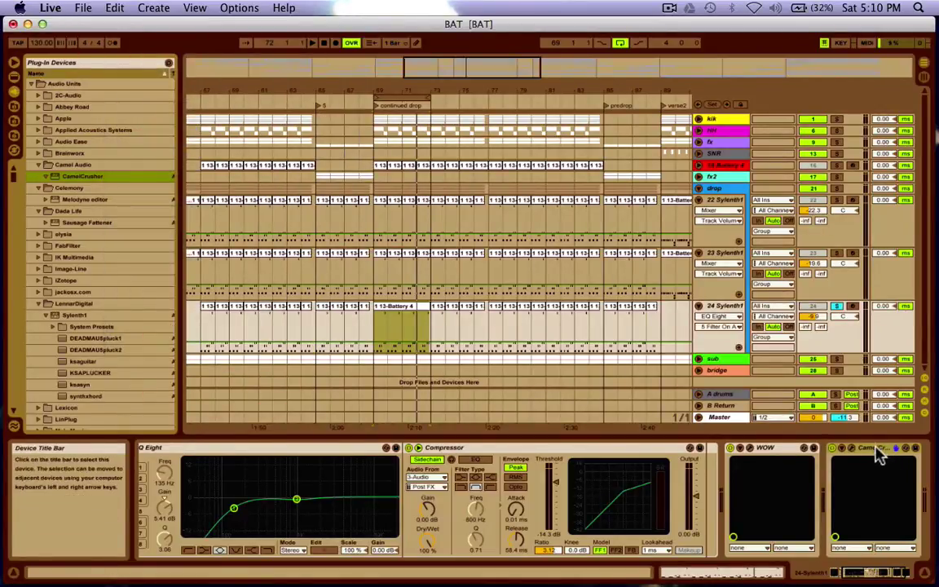
pyautogui.click(877, 451)
pyautogui.press('Delete')
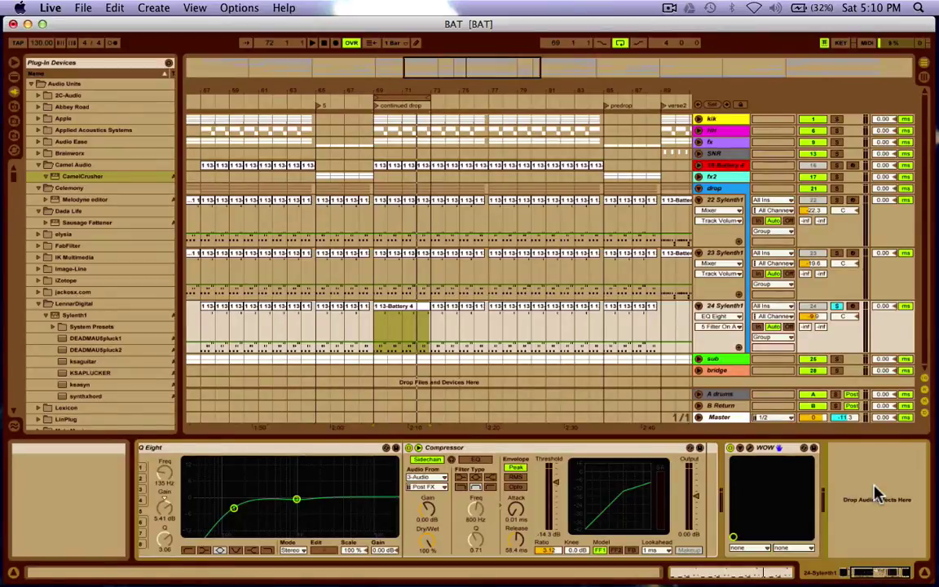
# Step: Open the Sylenth1 instrument's editor on the 24 Sylenth1 track
pyautogui.hscroll(-3, 876, 493)
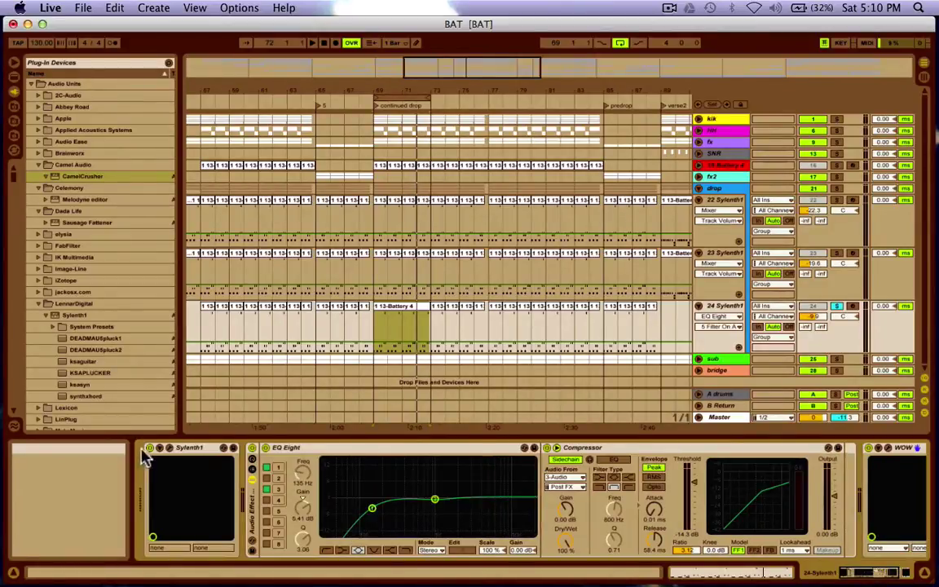
pyautogui.hscroll(3, 566, 493)
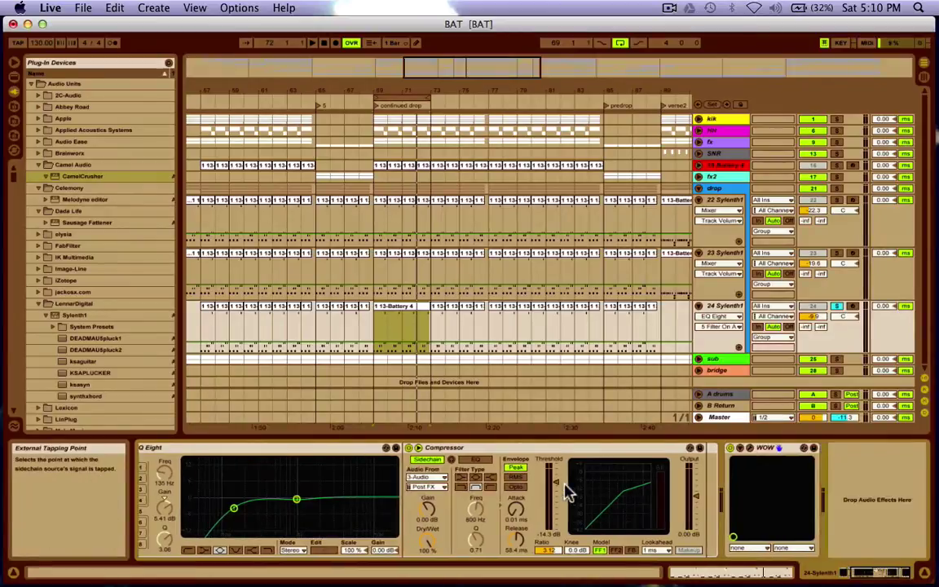
pyautogui.hscroll(-3, 530, 489)
pyautogui.click(169, 449)
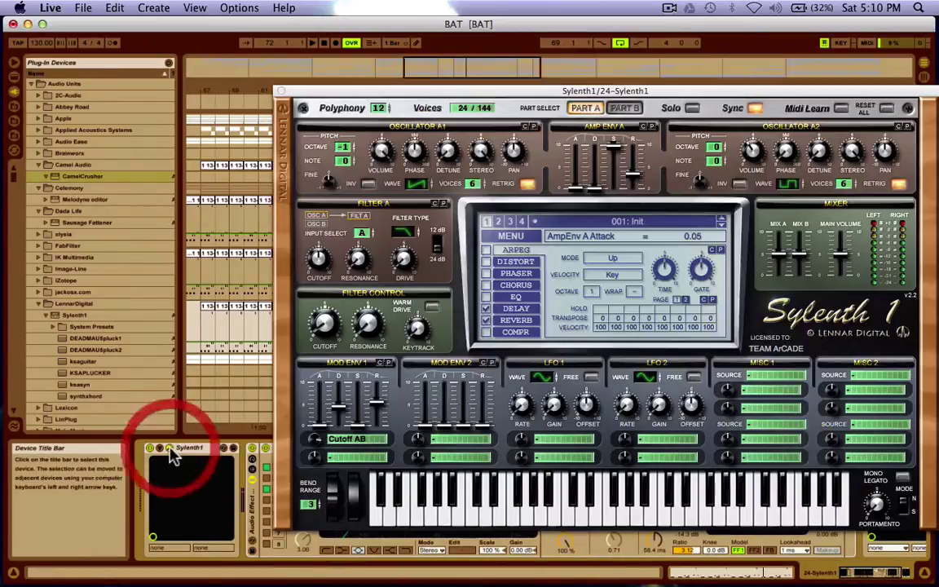
# Step: Compare Part A and Part B of the Sylenth1 patch and view the available preset commands
pyautogui.moveTo(627, 94); pyautogui.dragTo(447, 77)
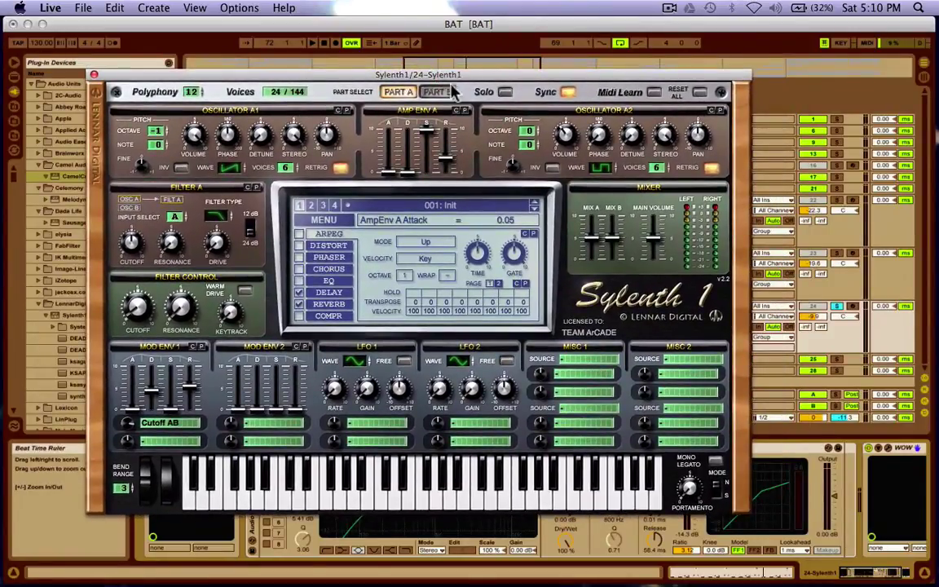
pyautogui.click(436, 91)
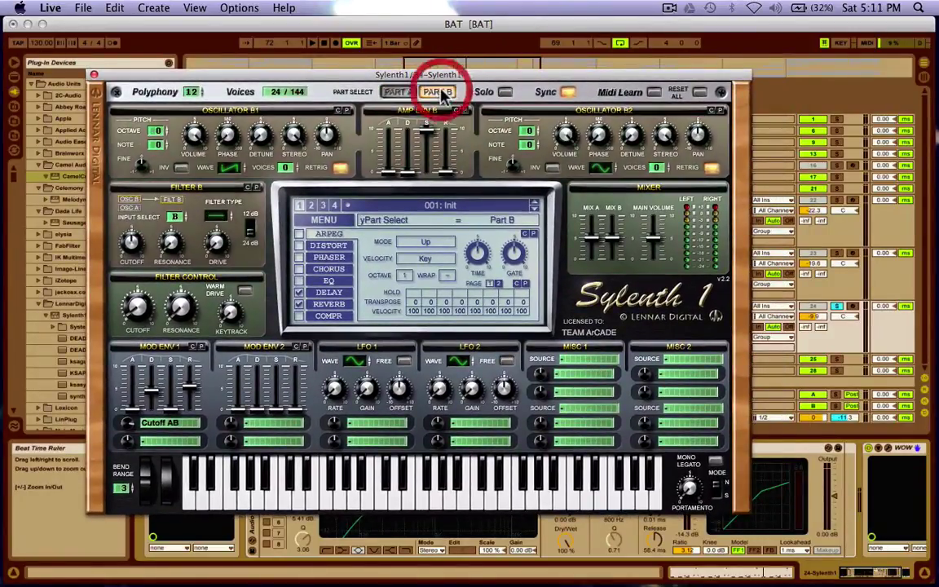
pyautogui.click(414, 93)
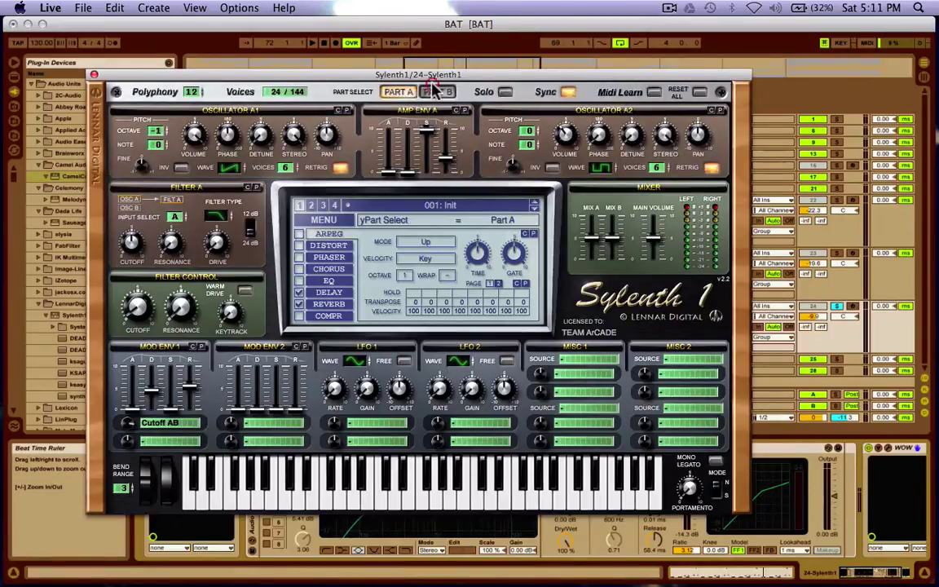
pyautogui.click(436, 91)
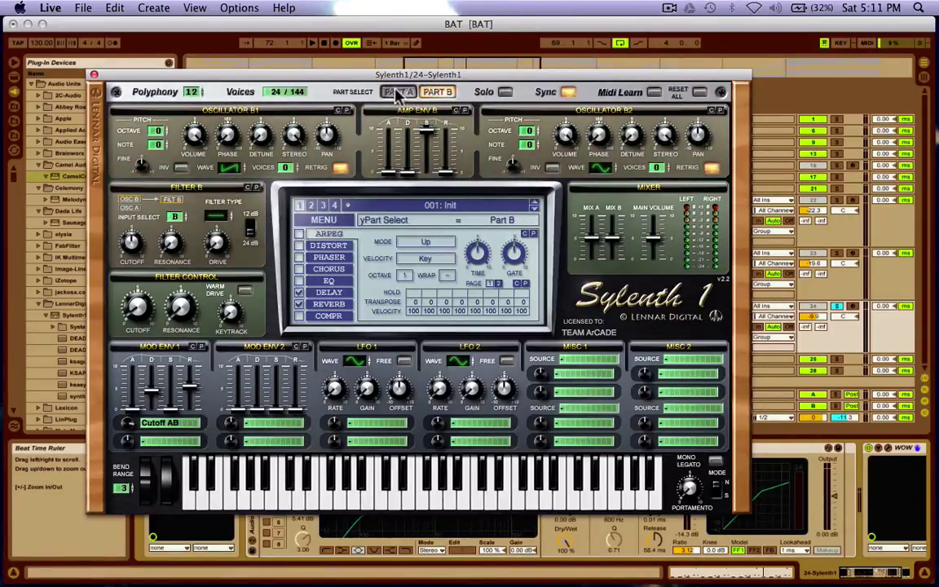
pyautogui.click(397, 92)
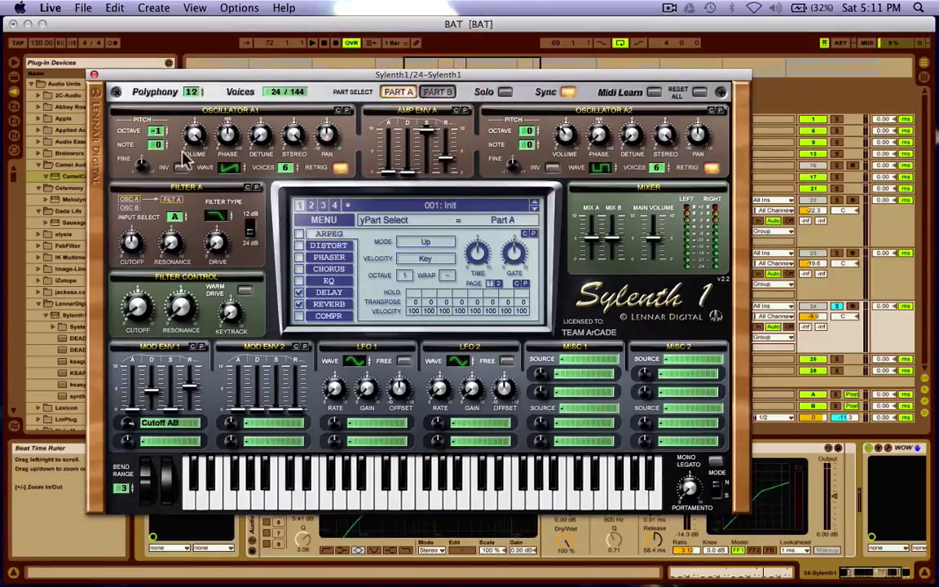
pyautogui.click(330, 223)
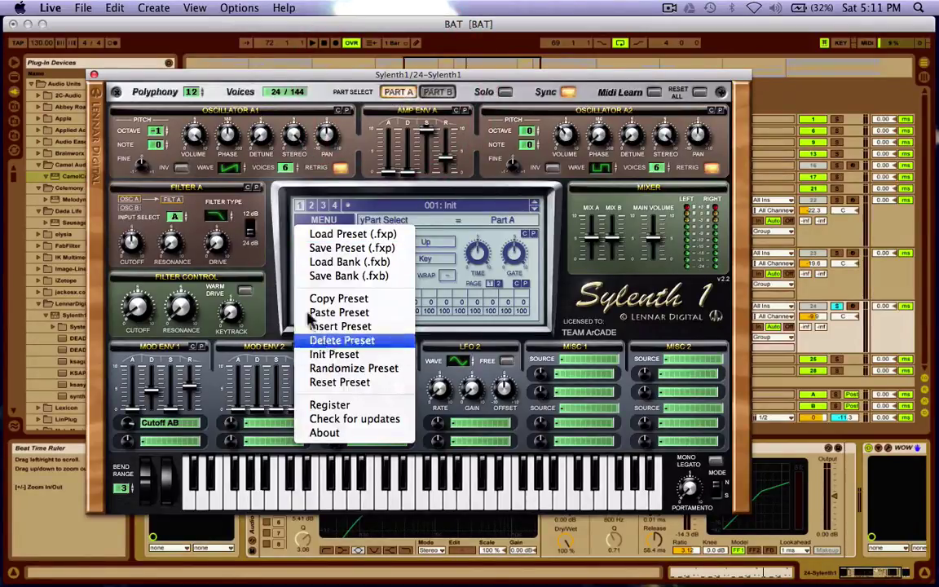
pyautogui.click(167, 96)
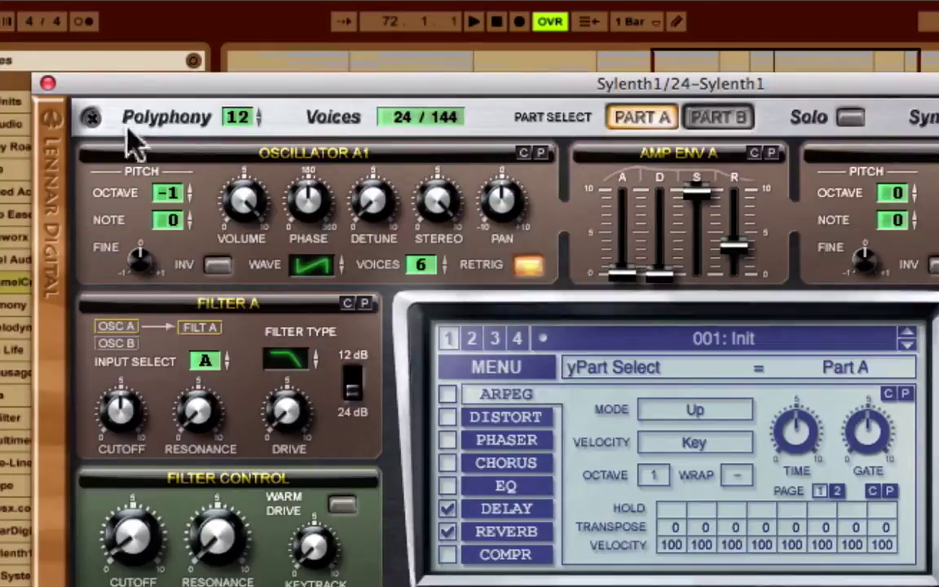
# Step: Check oscillator A1's wave and phase and oscillator A2's wave and volume in Part A
pyautogui.click(306, 264)
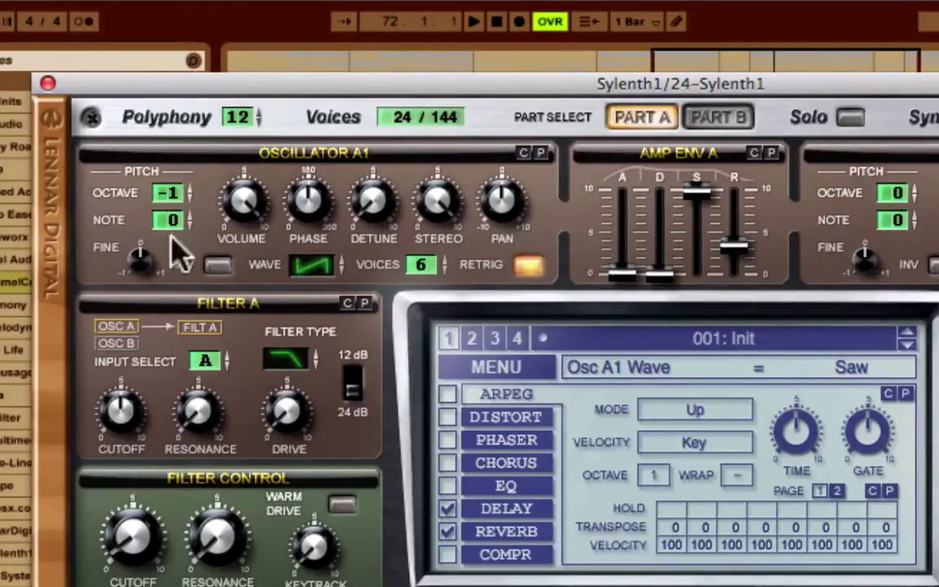
pyautogui.click(309, 200)
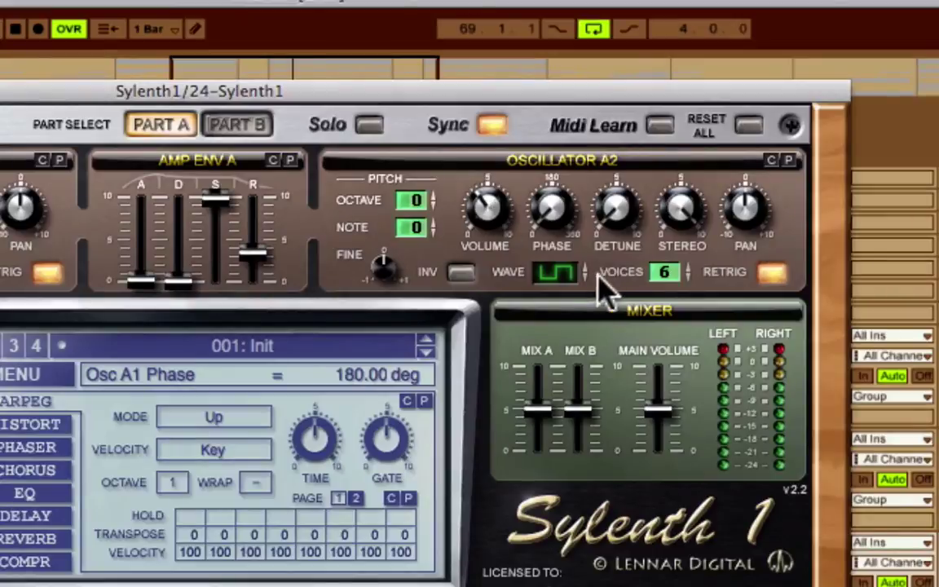
pyautogui.click(569, 274)
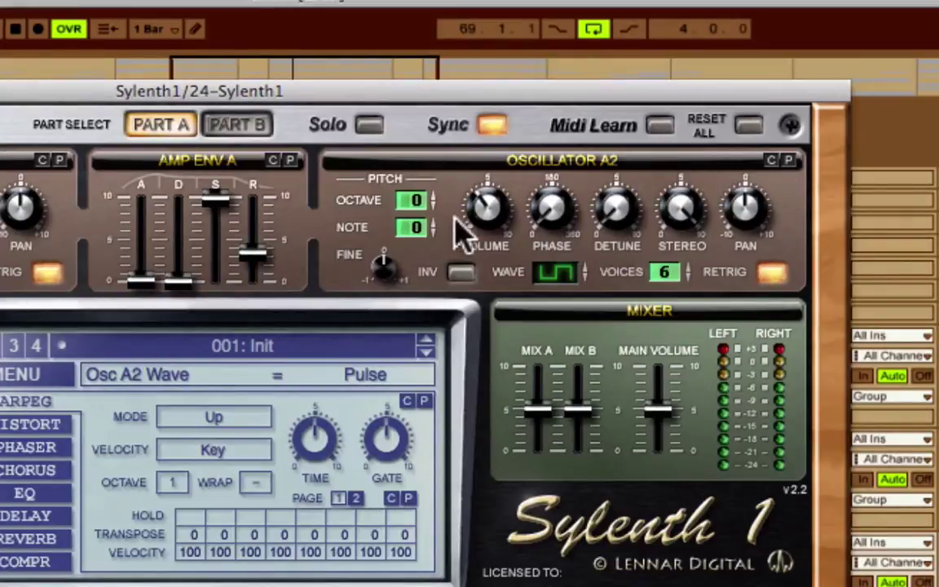
pyautogui.click(492, 212)
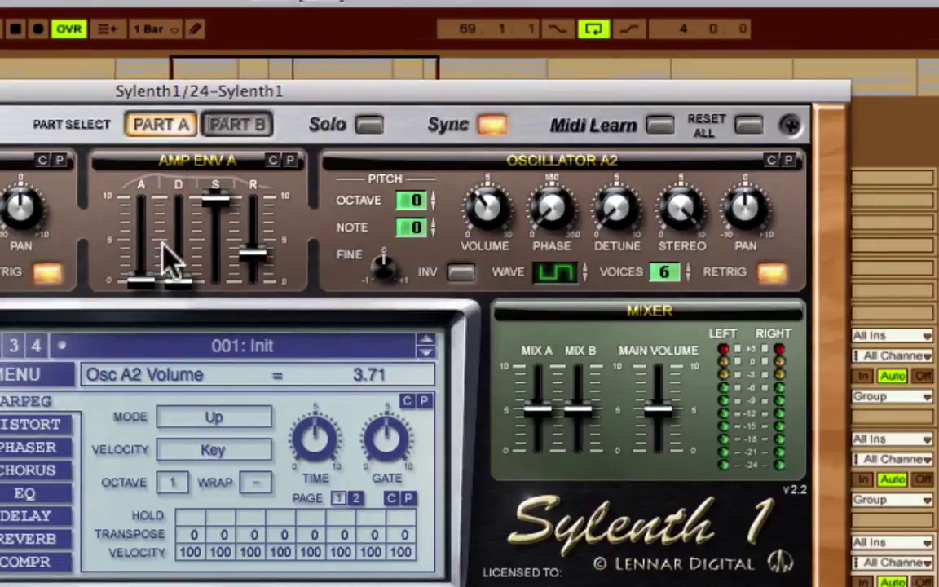
# Step: Check the attack, decay, sustain and release values of Amp Env A
pyautogui.click(137, 282)
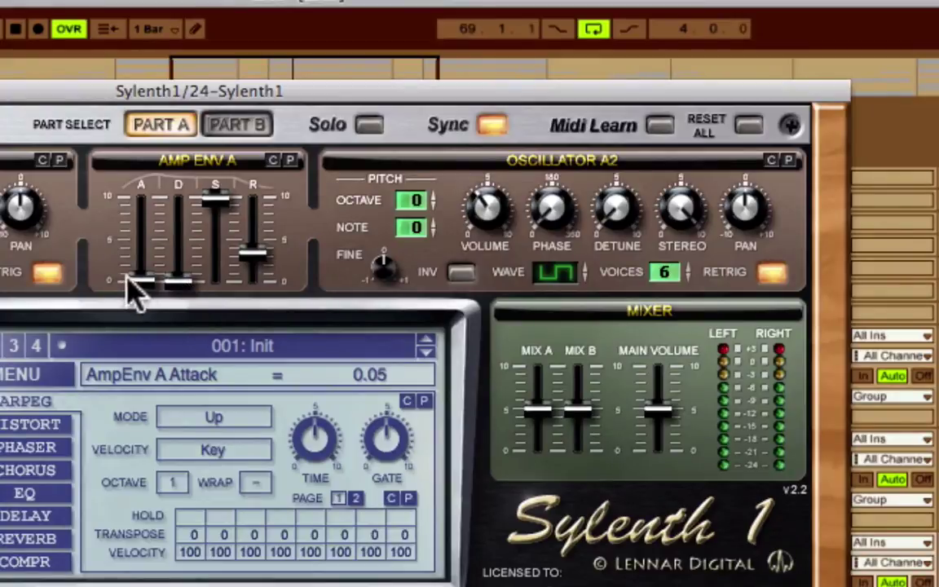
pyautogui.click(173, 282)
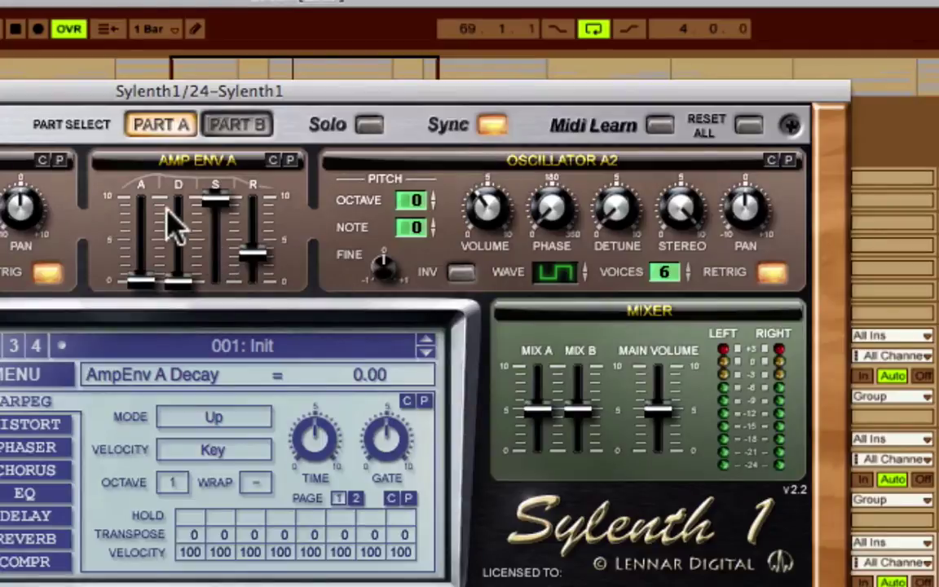
pyautogui.click(219, 194)
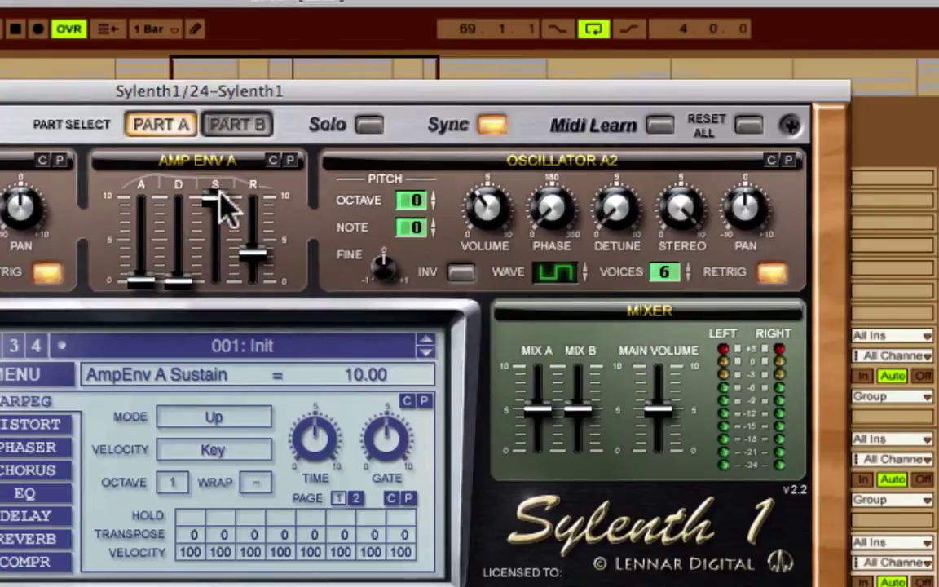
pyautogui.click(267, 247)
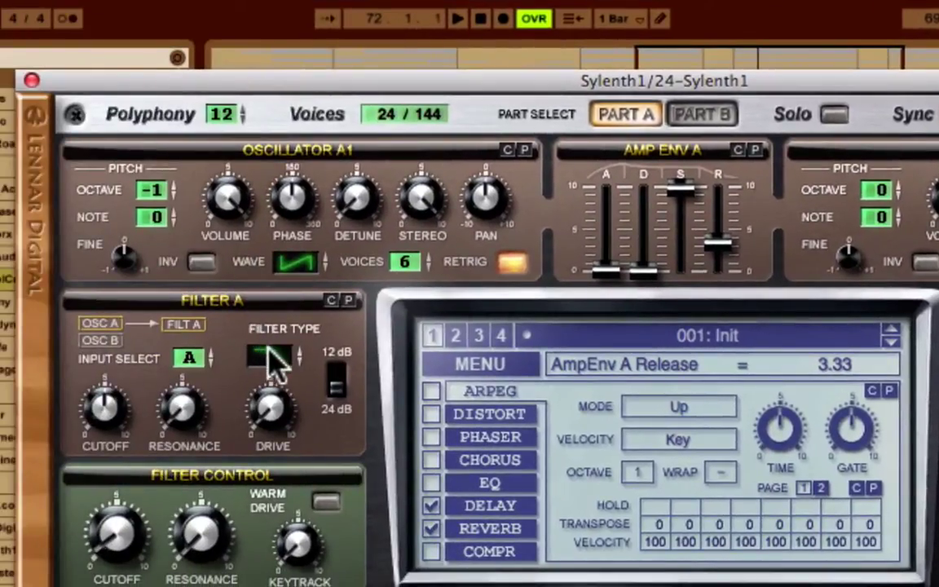
# Step: Check Filter A's type, drive and cutoff, and the Filter Control cutoff, resonance and keytrack
pyautogui.click(278, 347)
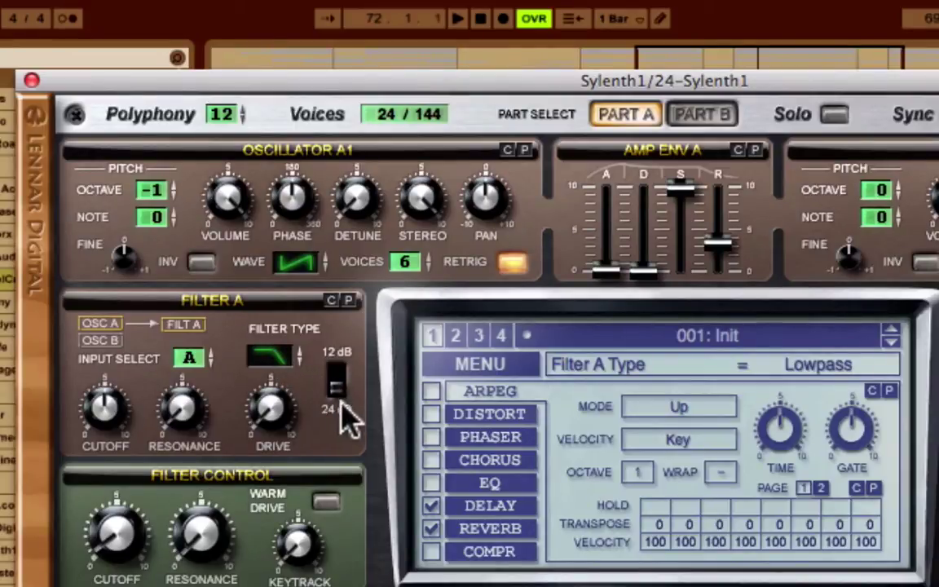
pyautogui.click(262, 412)
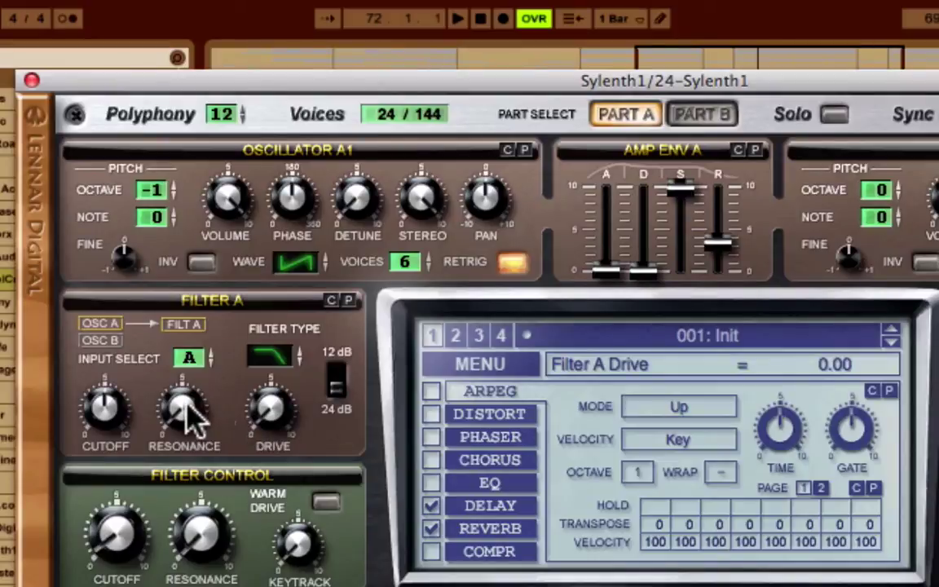
pyautogui.click(111, 405)
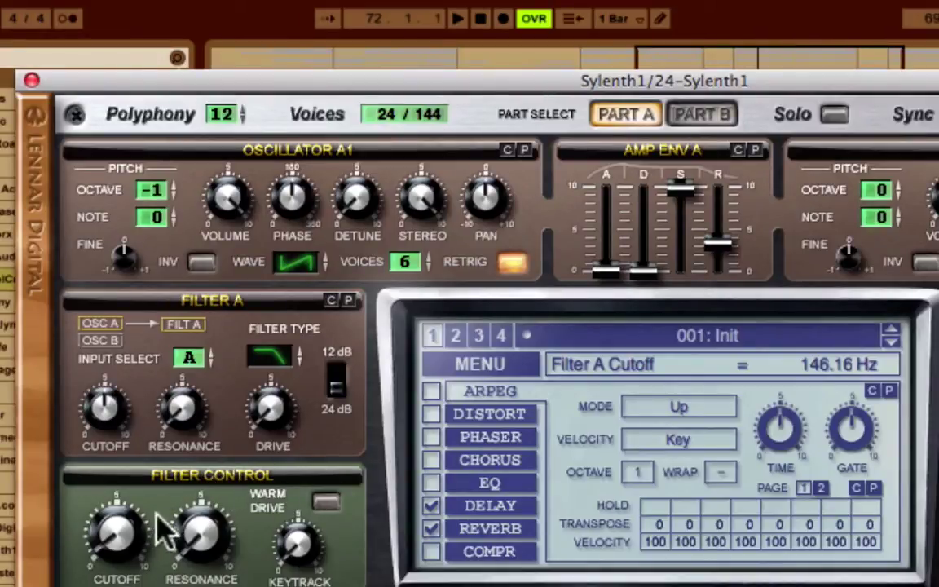
pyautogui.click(118, 530)
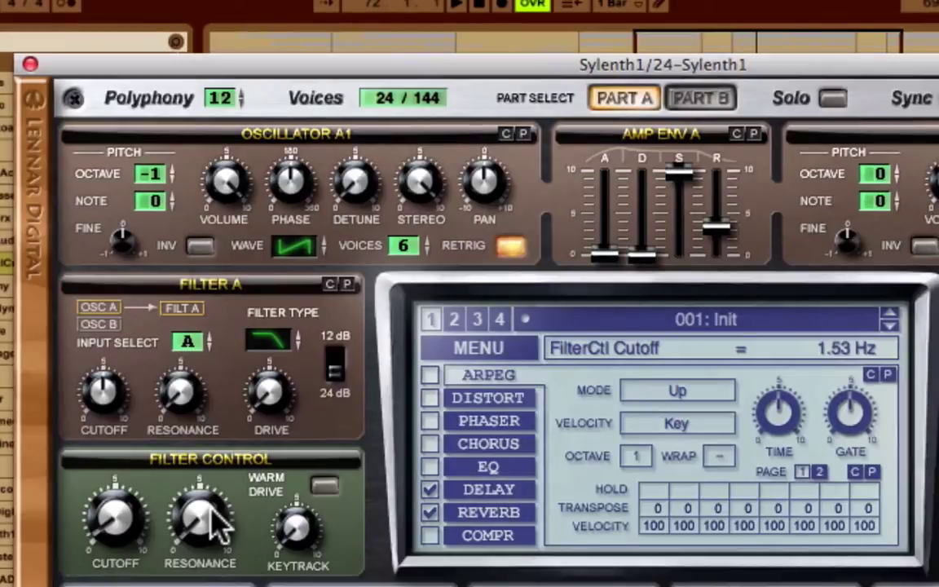
pyautogui.click(214, 529)
pyautogui.click(298, 529)
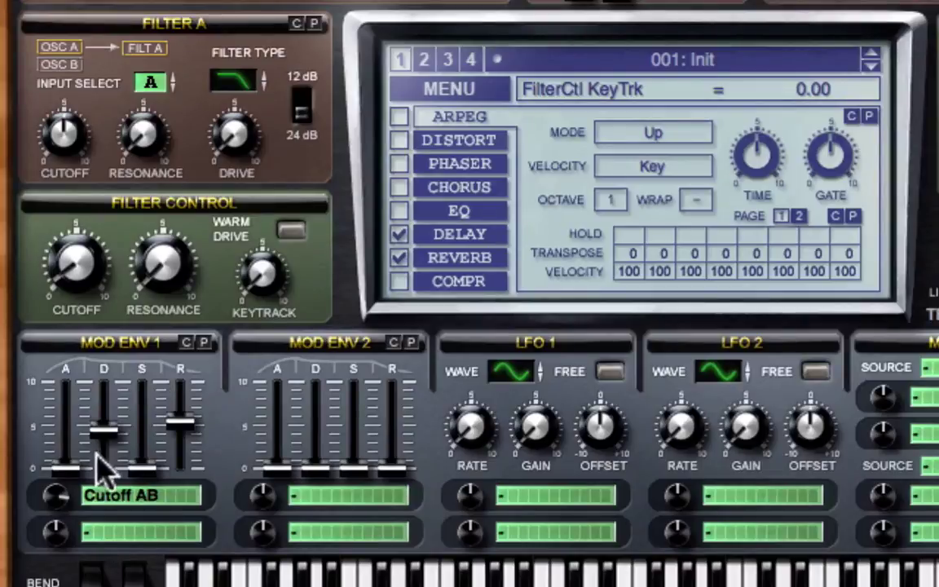
# Step: Check Mod Env 1's first destination, keeping Cutoff AB, along with its amount and its attack, decay, sustain and release
pyautogui.click(122, 497)
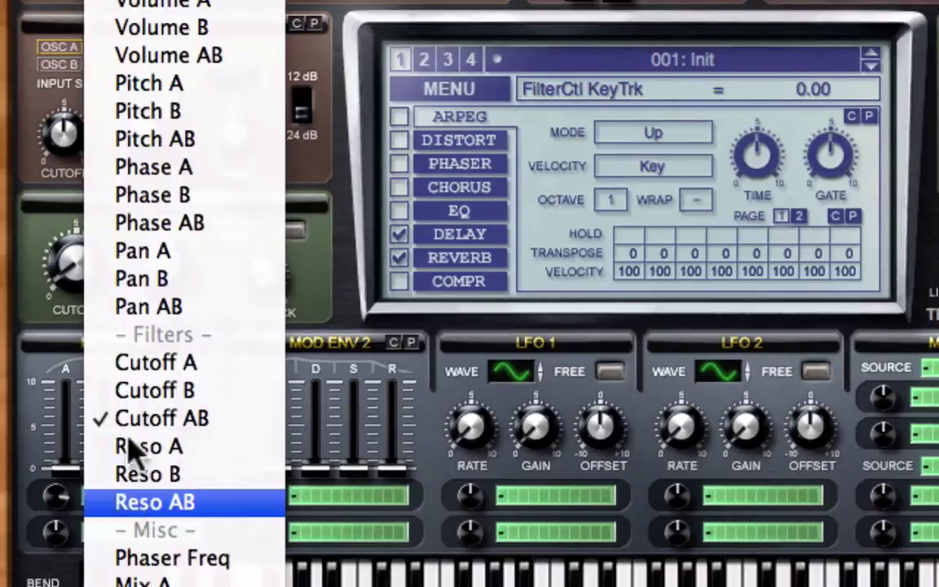
pyautogui.click(186, 417)
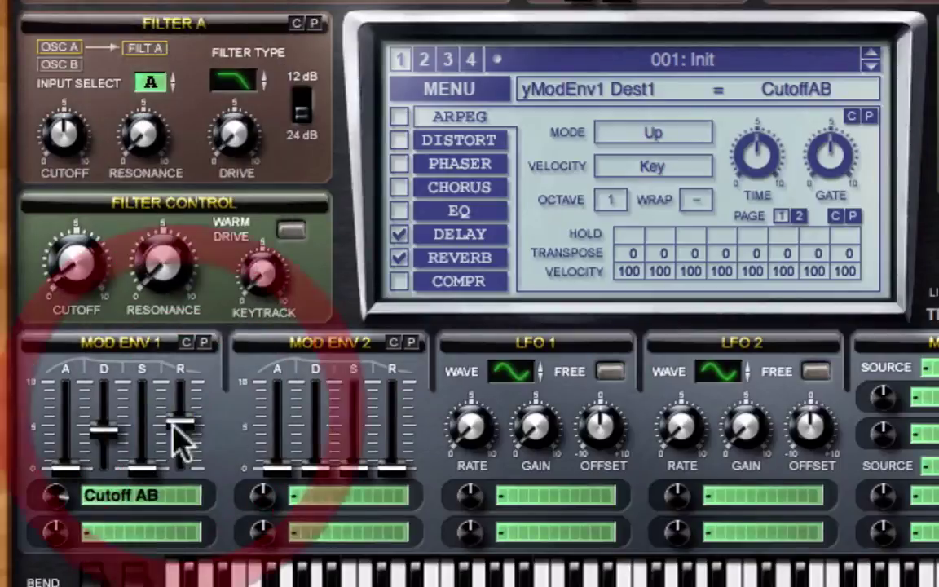
pyautogui.click(54, 497)
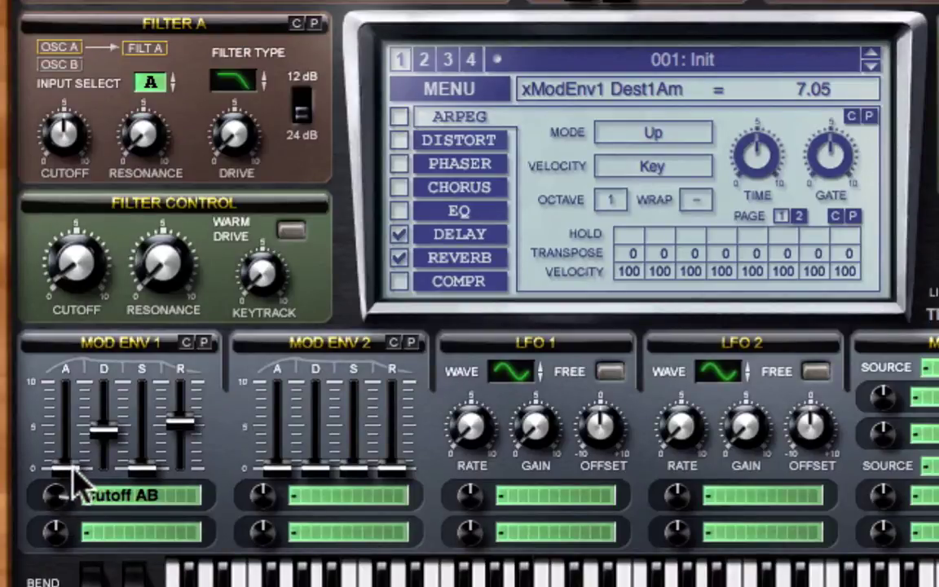
pyautogui.click(71, 474)
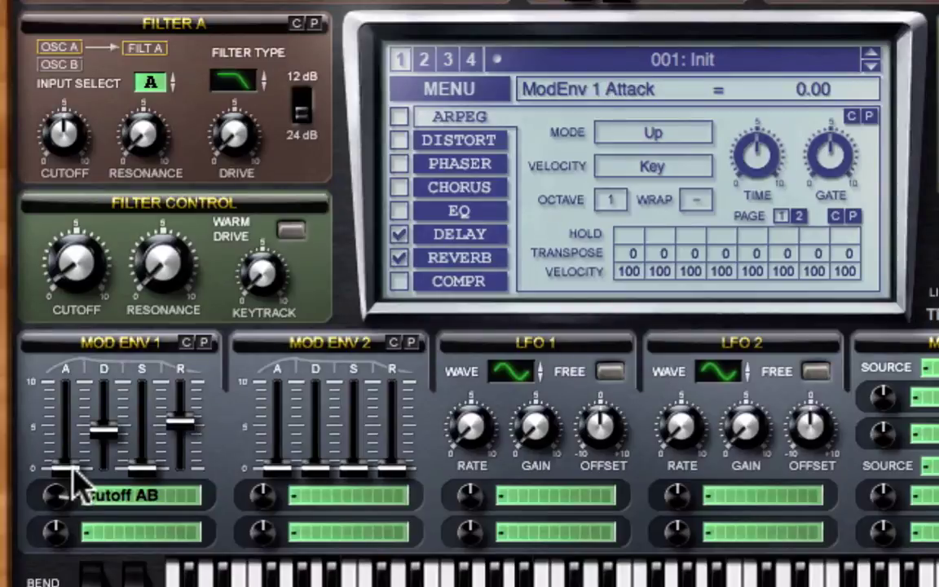
pyautogui.click(104, 433)
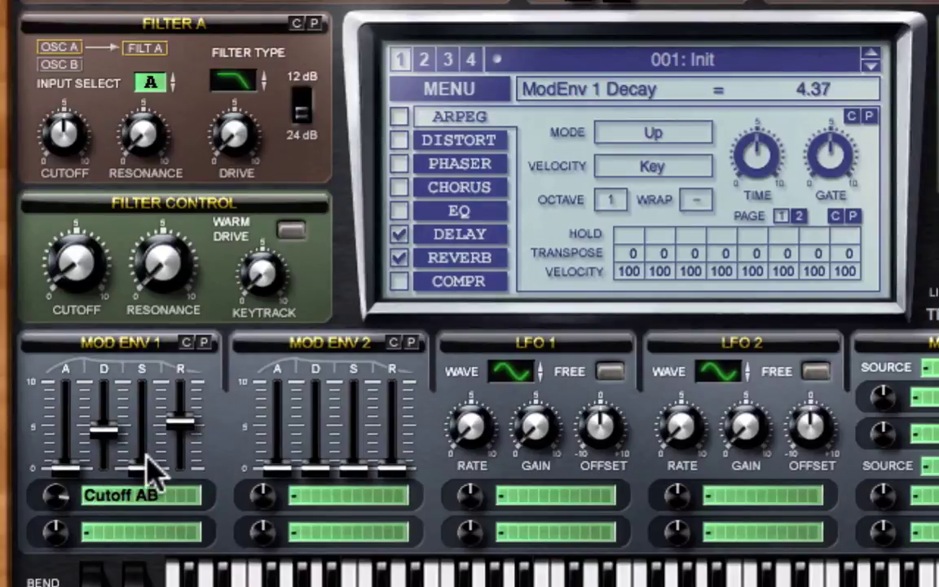
pyautogui.click(142, 478)
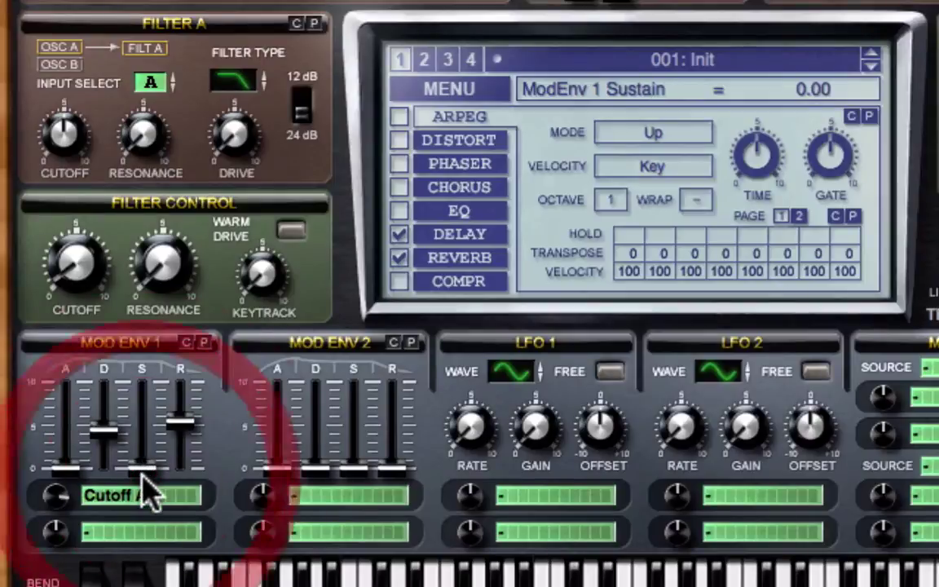
pyautogui.click(179, 426)
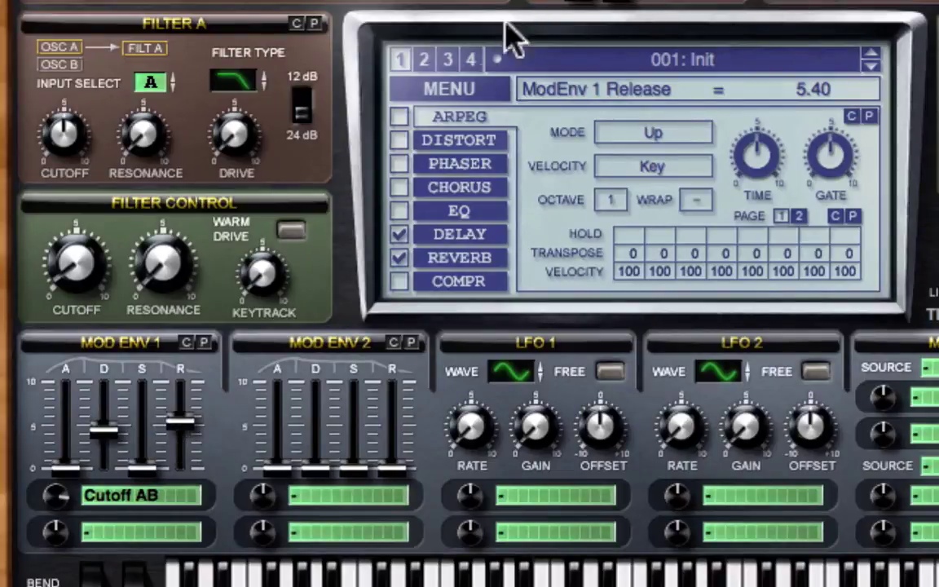
# Step: View the patch's delay and reverb settings and check the left and right delay times
pyautogui.click(463, 245)
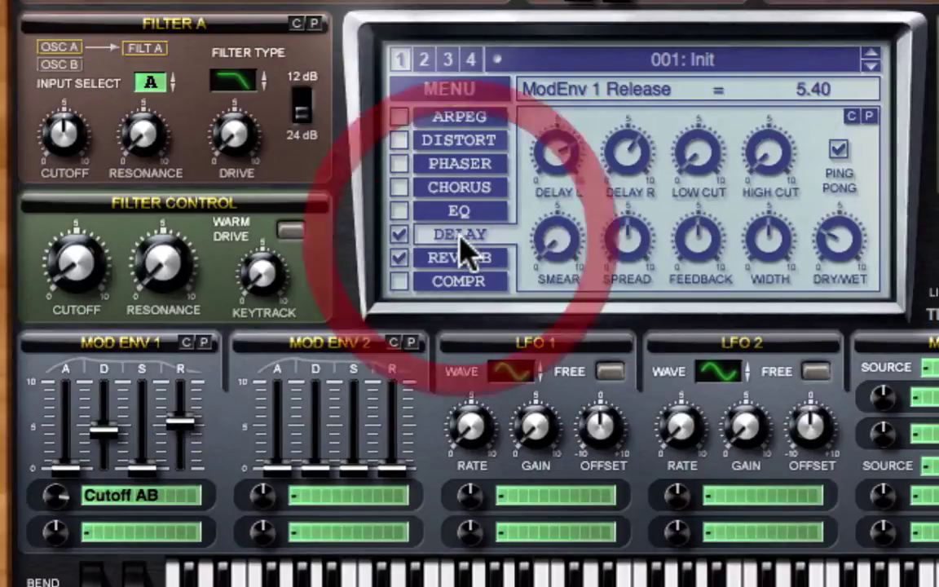
pyautogui.click(483, 263)
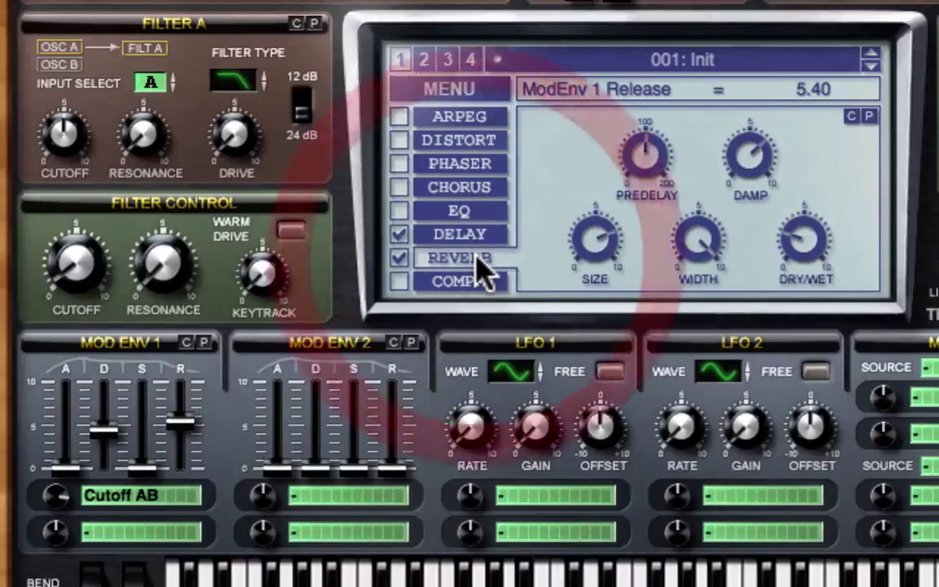
pyautogui.click(440, 236)
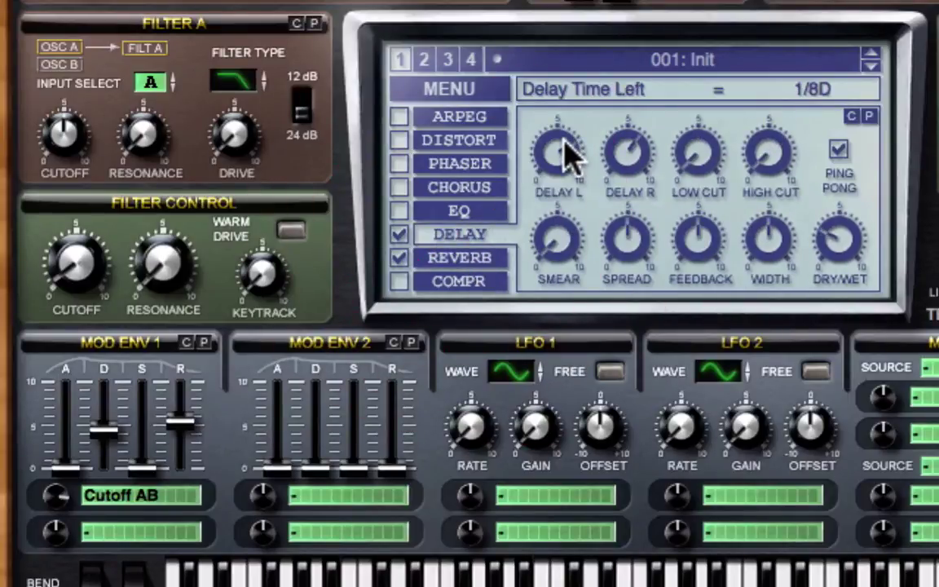
pyautogui.click(634, 156)
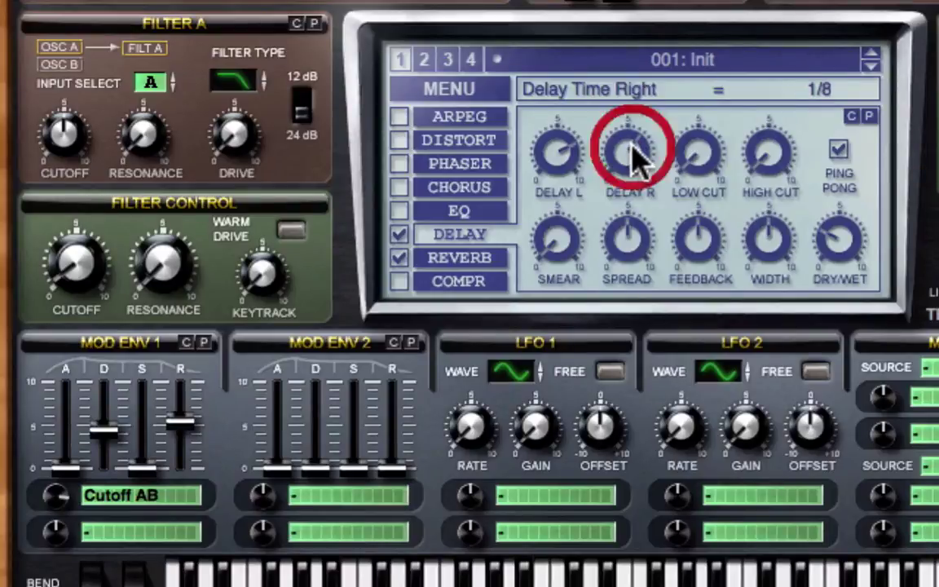
pyautogui.click(564, 159)
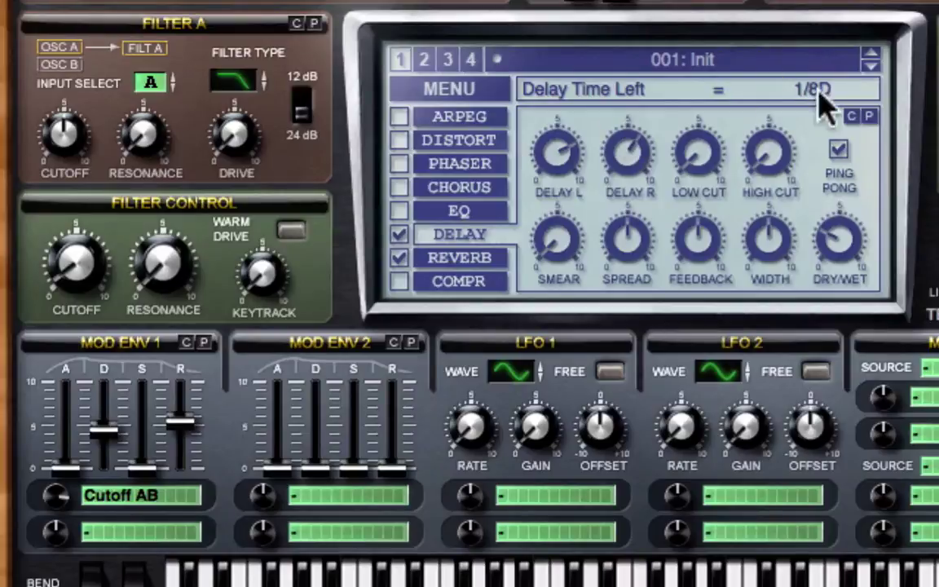
pyautogui.click(641, 156)
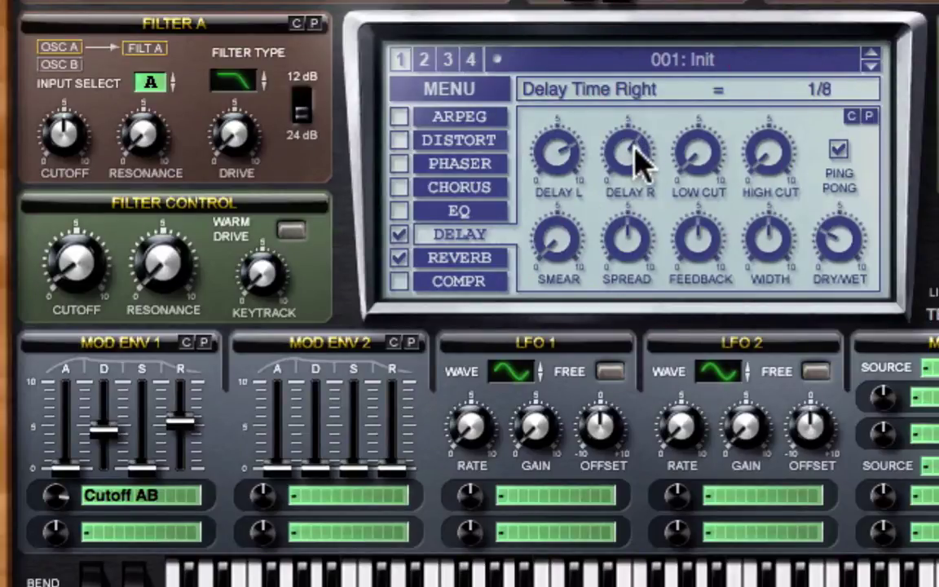
# Step: Raise the delay's low cut to 280.31 Hz
pyautogui.click(706, 160)
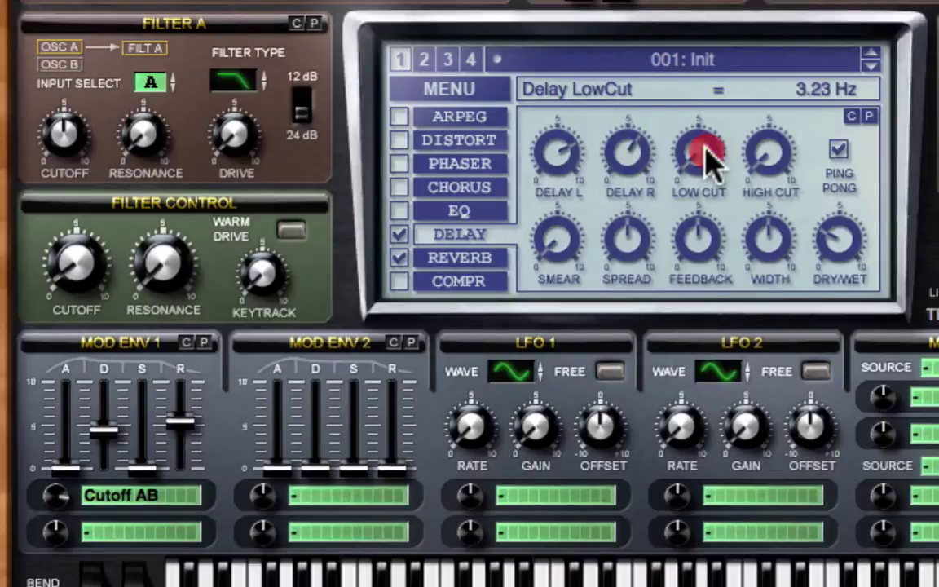
pyautogui.moveTo(705, 160); pyautogui.dragTo(698, 2)
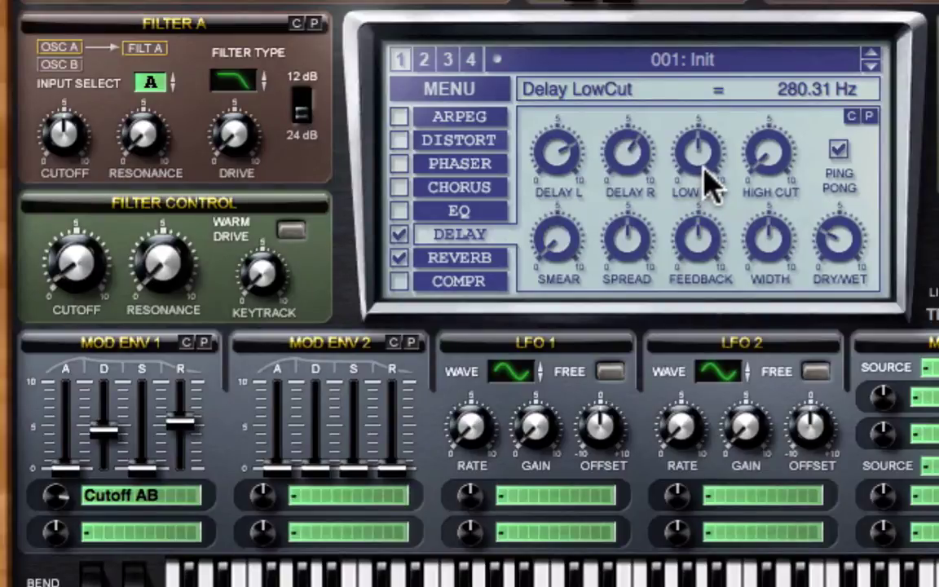
# Step: Check the delay's high cut, try its low cut at the high end, and settle the low cut at 236.10 Hz
pyautogui.moveTo(771, 178); pyautogui.dragTo(776, 209)
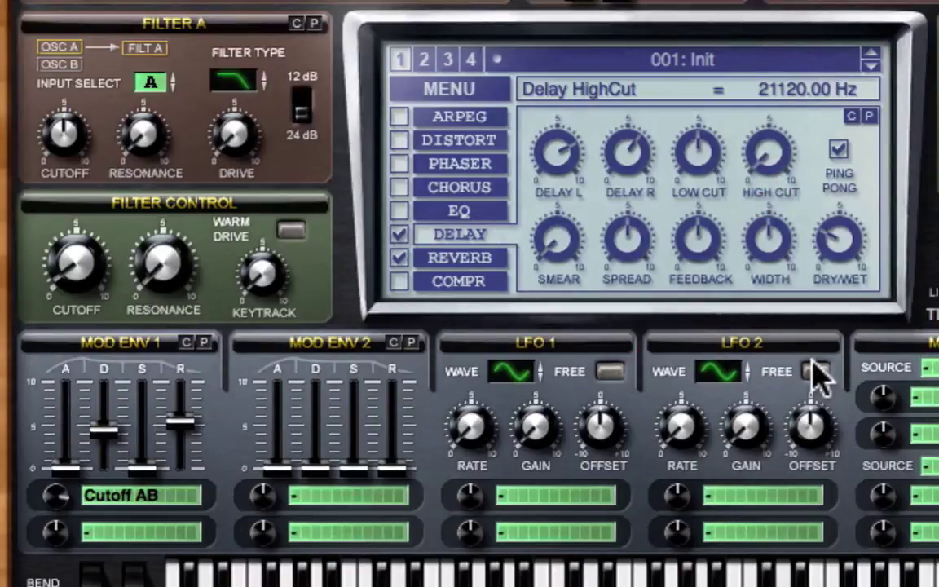
pyautogui.click(710, 161)
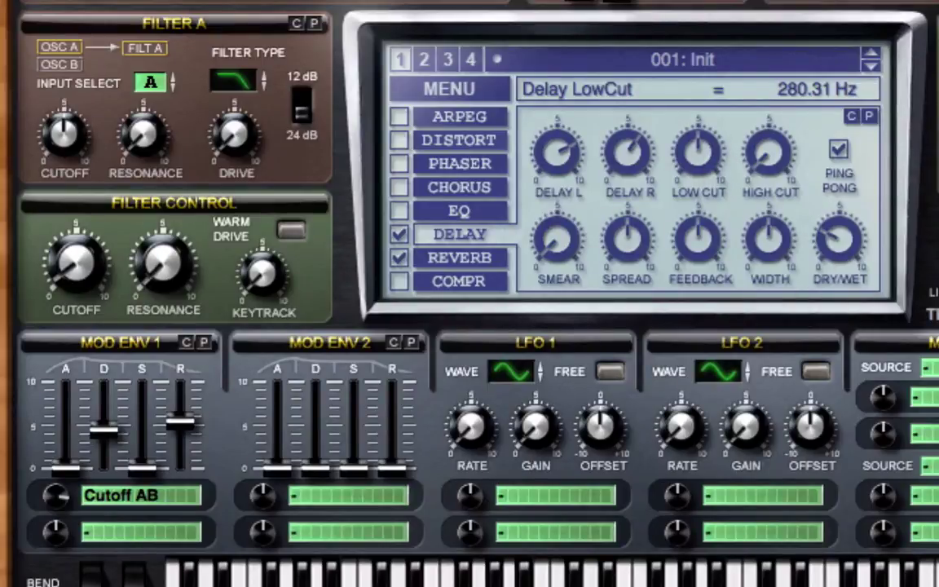
pyautogui.moveTo(704, 151); pyautogui.dragTo(752, 7)
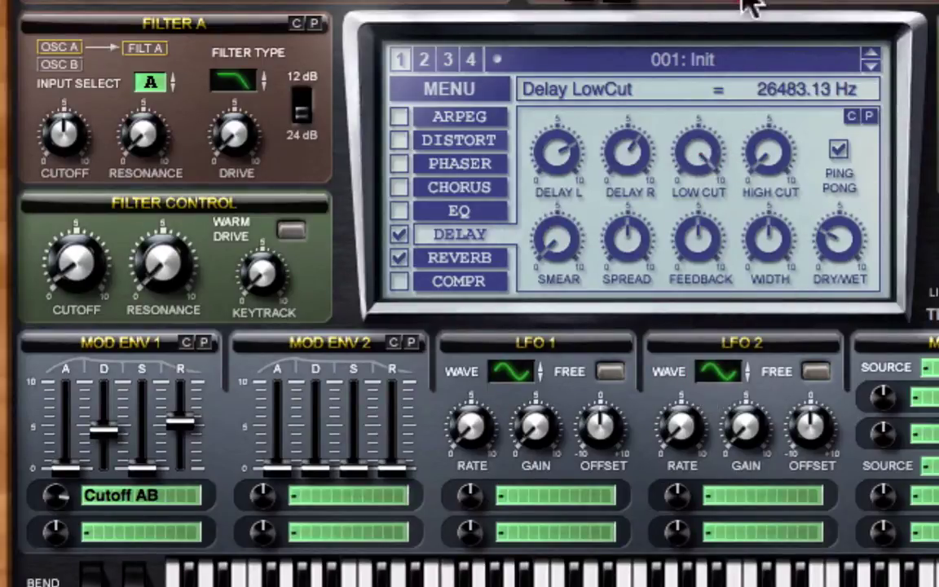
pyautogui.moveTo(705, 151); pyautogui.dragTo(726, 174)
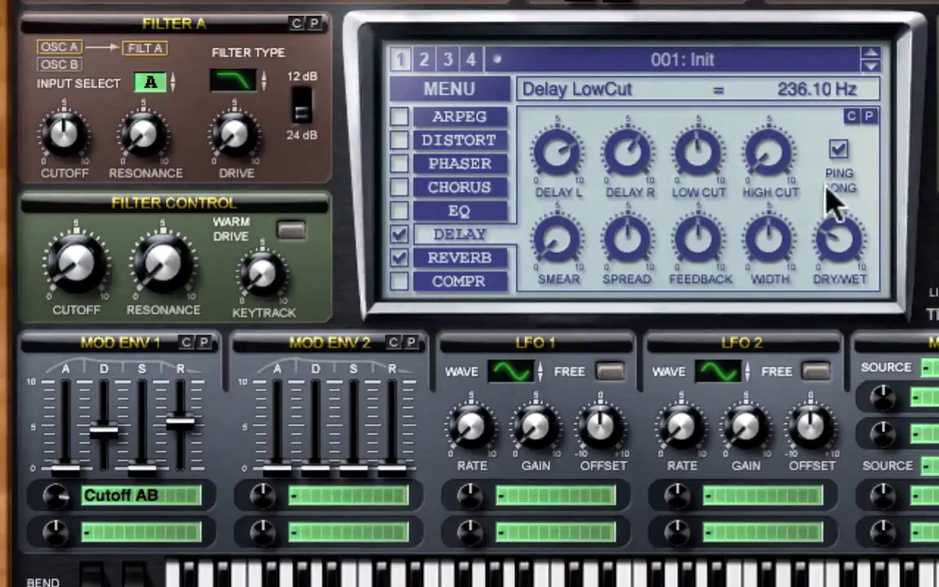
# Step: Set the delay's dry/wet mix to 26.19 % and switch the delay off and on again to compare
pyautogui.click(845, 249)
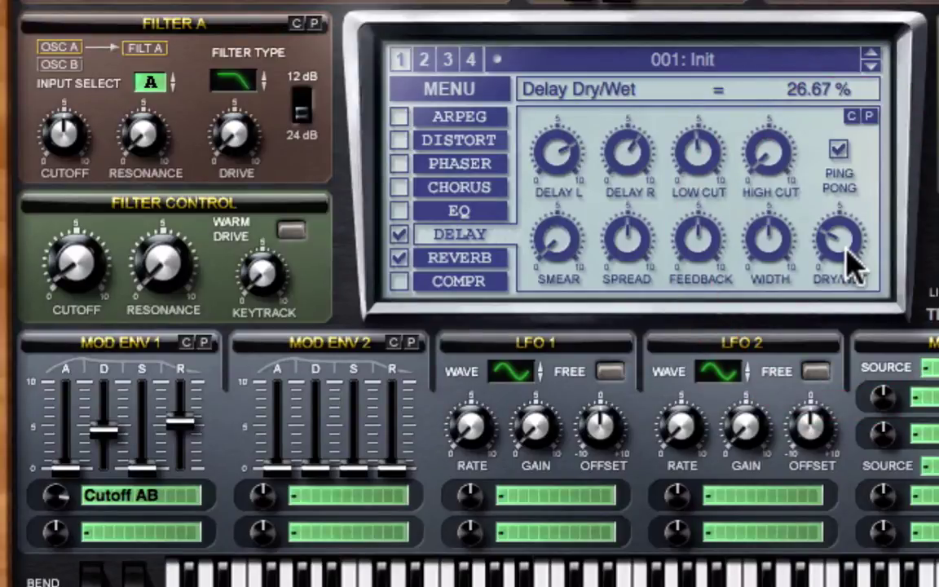
pyautogui.click(839, 248)
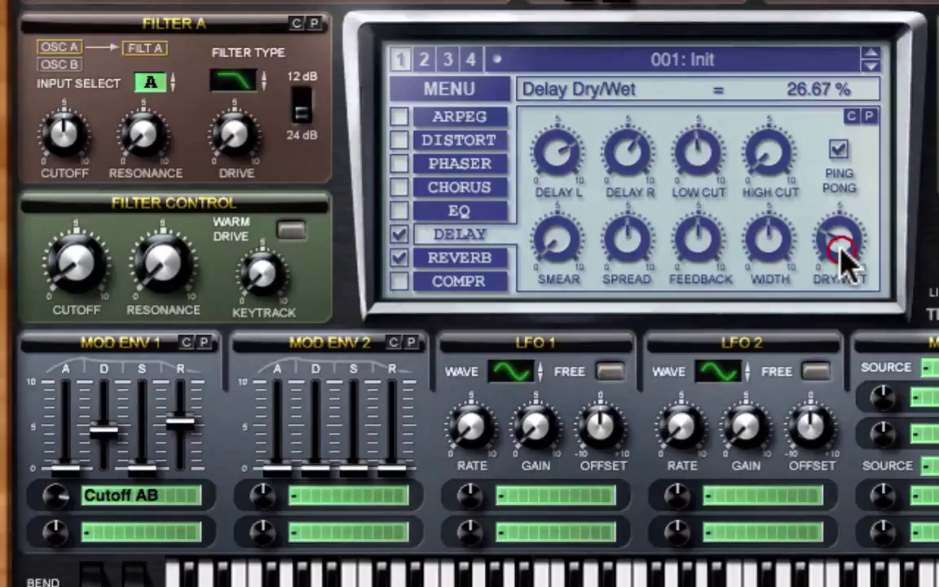
pyautogui.moveTo(840, 246); pyautogui.dragTo(839, 148)
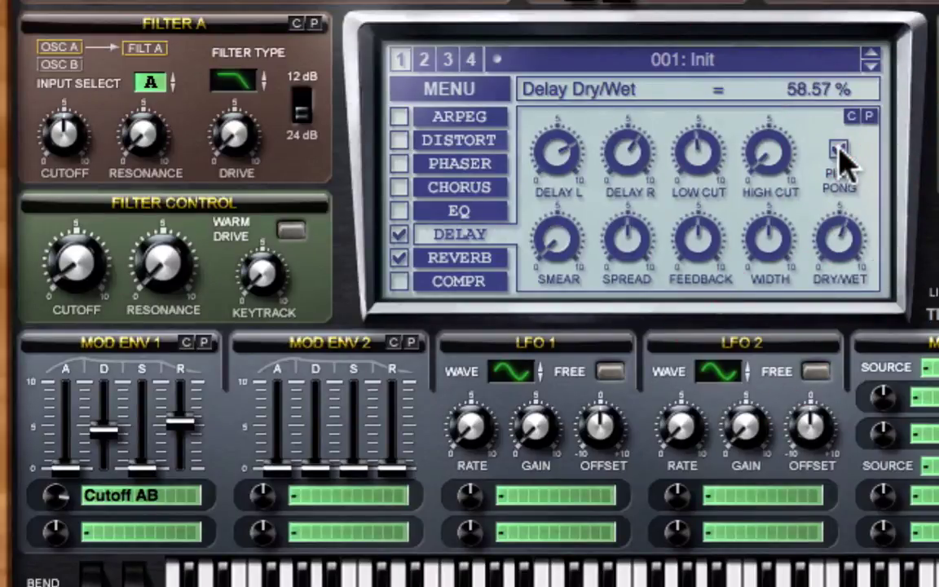
pyautogui.click(840, 149)
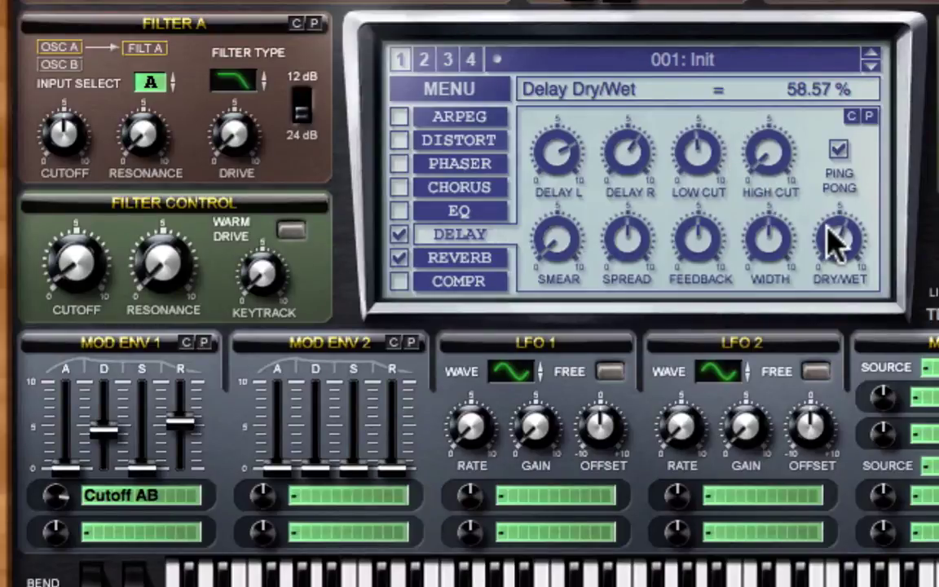
pyautogui.moveTo(841, 259); pyautogui.dragTo(827, 347)
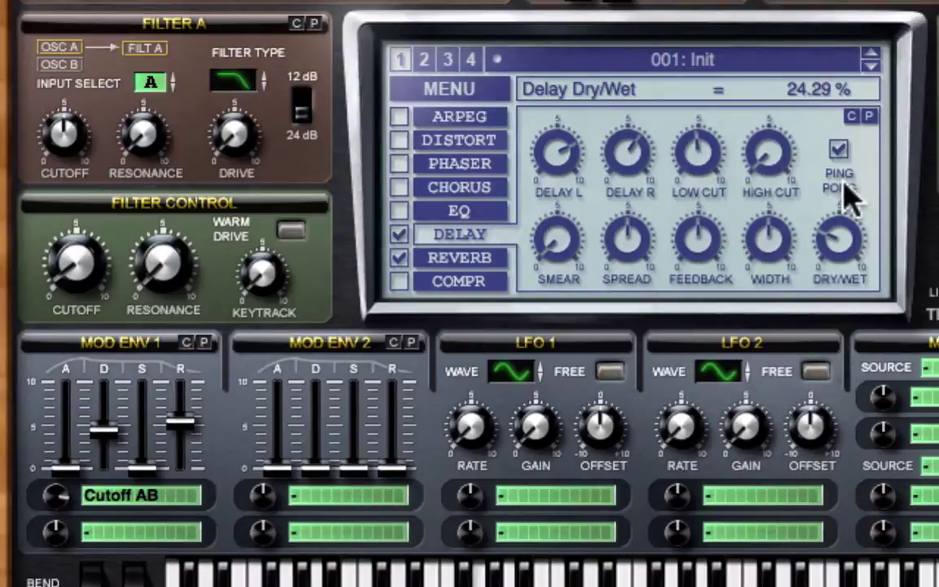
pyautogui.click(845, 236)
pyautogui.moveTo(845, 235); pyautogui.dragTo(847, 235)
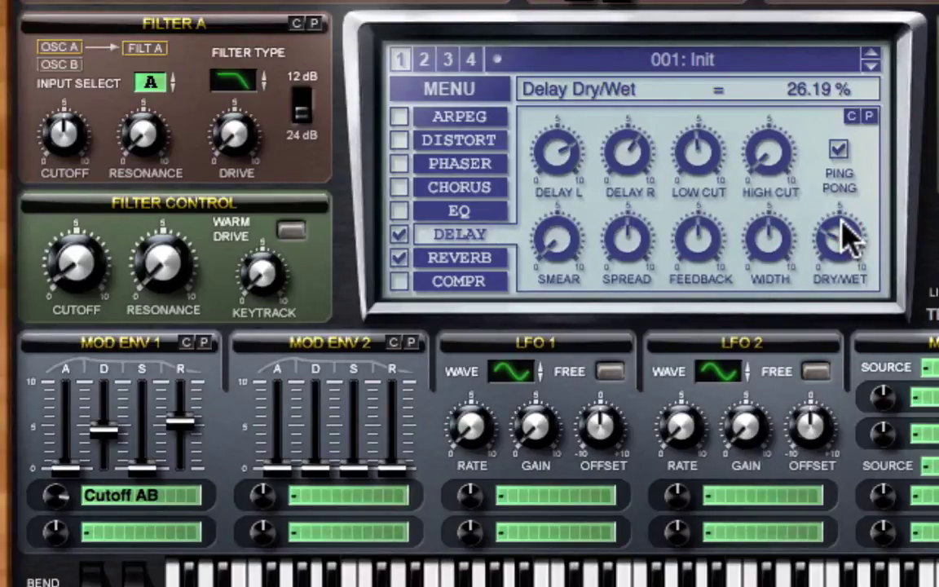
pyautogui.click(398, 236)
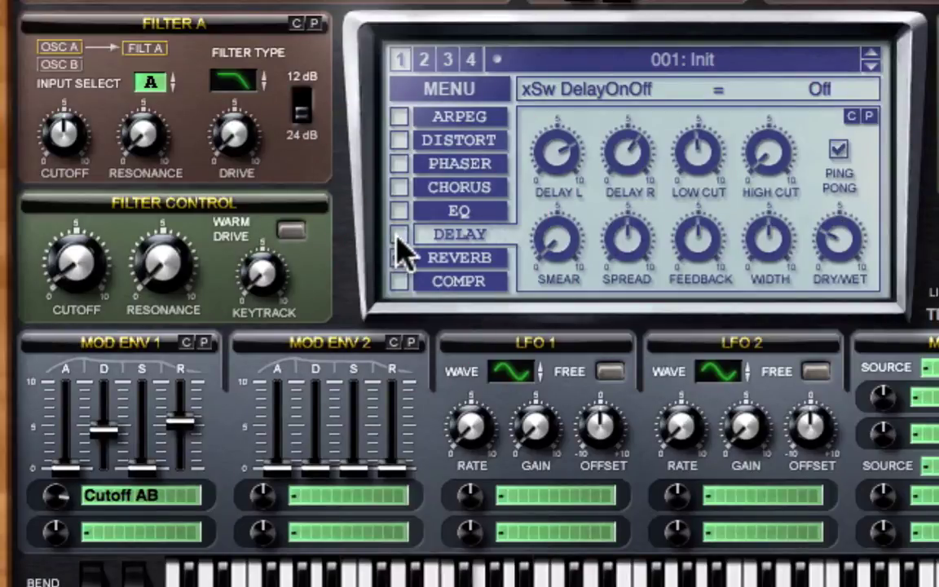
pyautogui.click(398, 239)
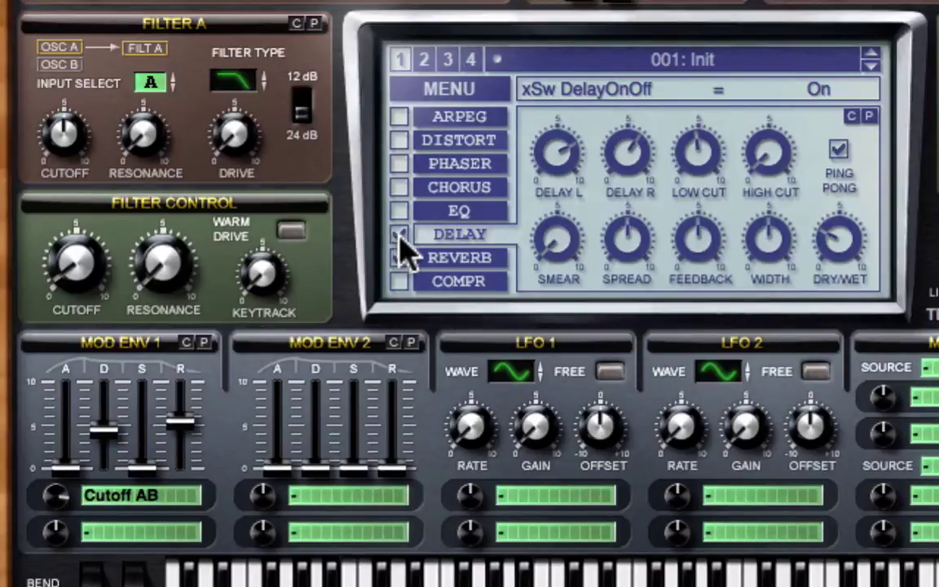
# Step: Check the reverb's predelay, damp and dry/wet settings, and close the Sylenth1 window
pyautogui.click(467, 255)
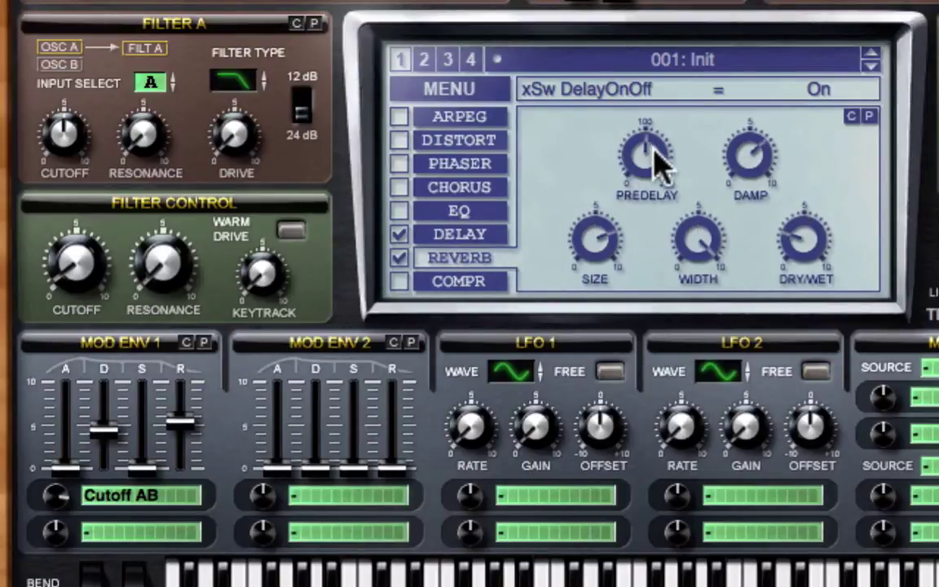
pyautogui.click(656, 162)
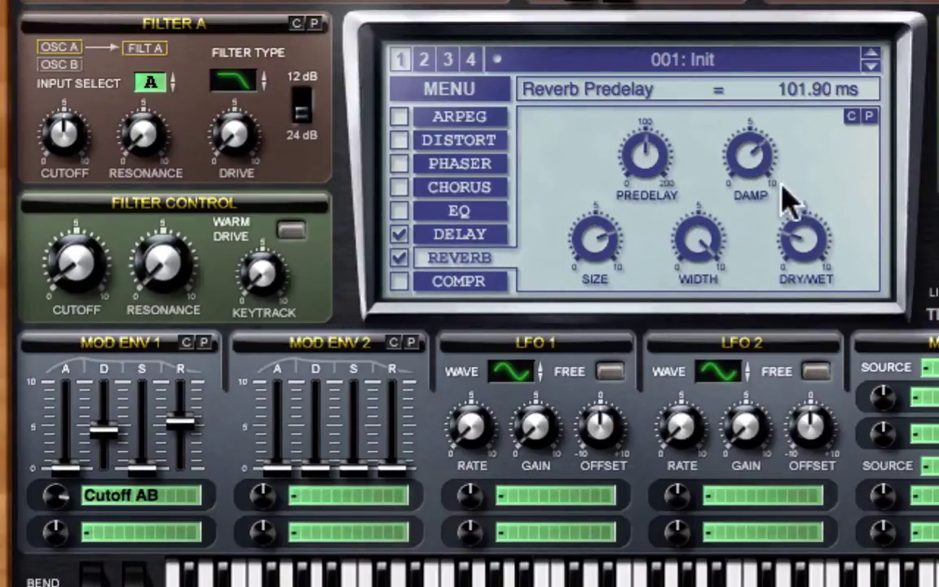
pyautogui.click(750, 157)
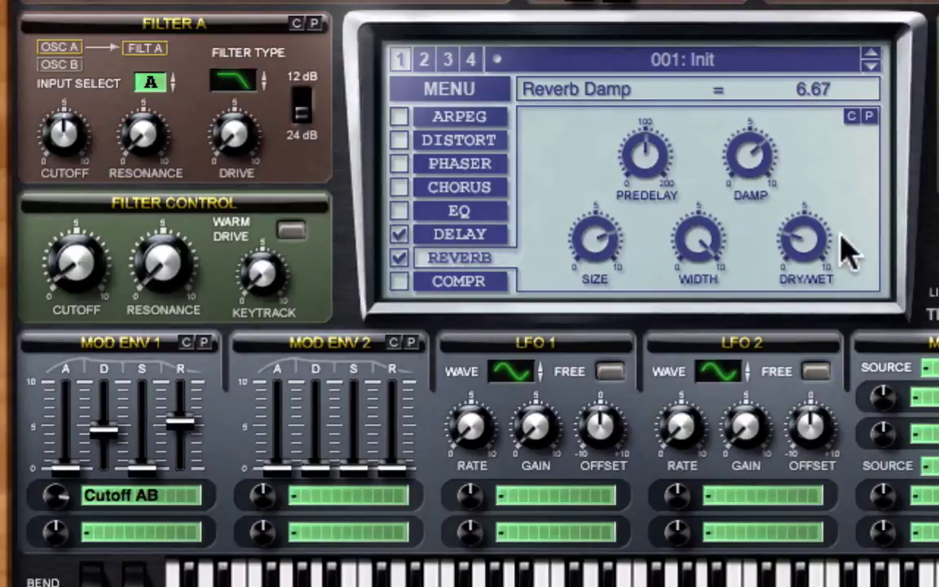
pyautogui.click(807, 247)
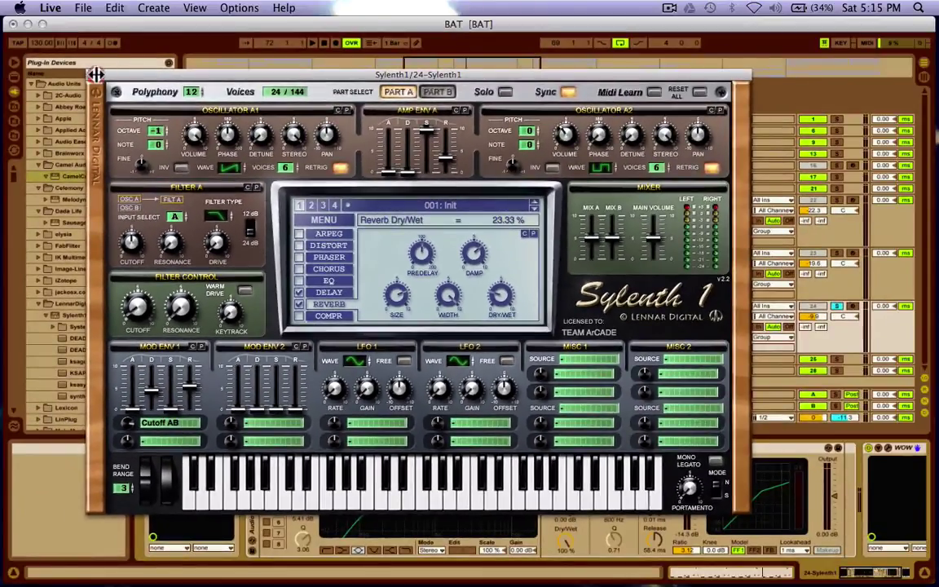
pyautogui.click(97, 75)
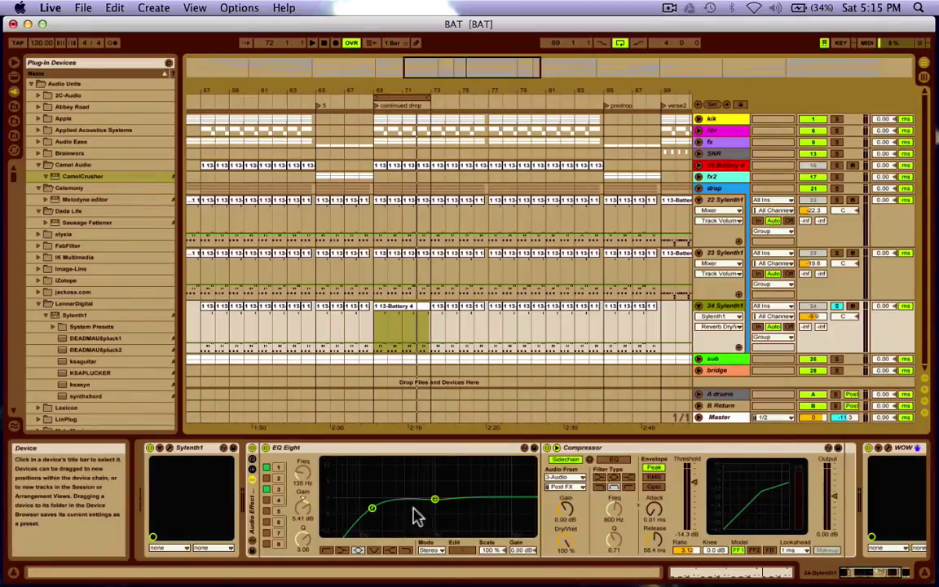
# Step: Hide and reopen the sidechain controls of the Compressor on the 24 Sylenth1 track to review its sidechain source
pyautogui.hscroll(3, 570, 482)
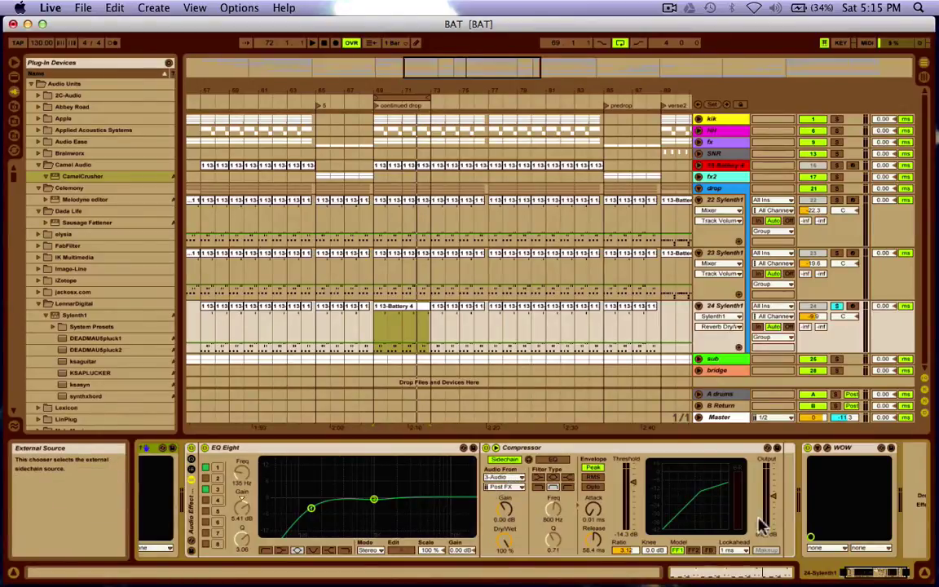
pyautogui.click(497, 450)
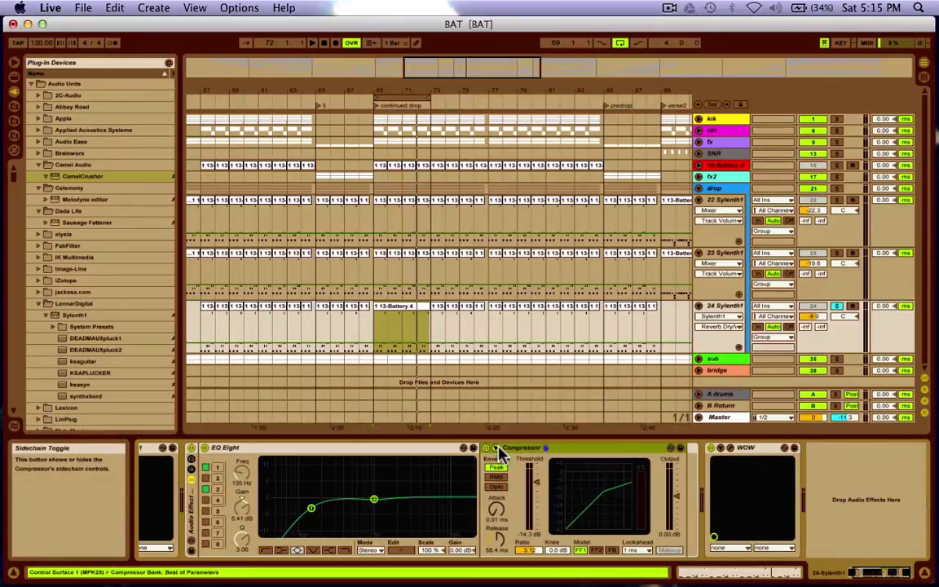
pyautogui.click(497, 451)
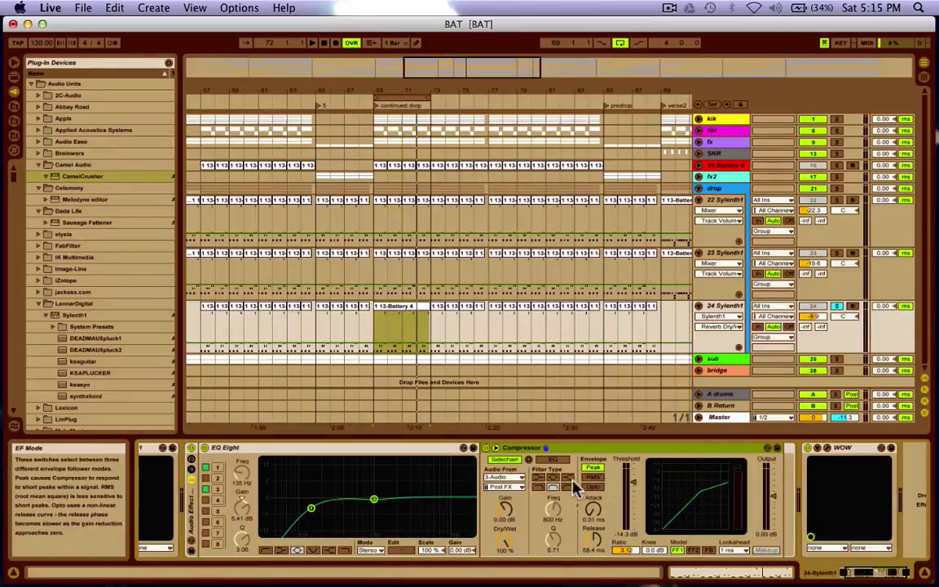
pyautogui.click(514, 454)
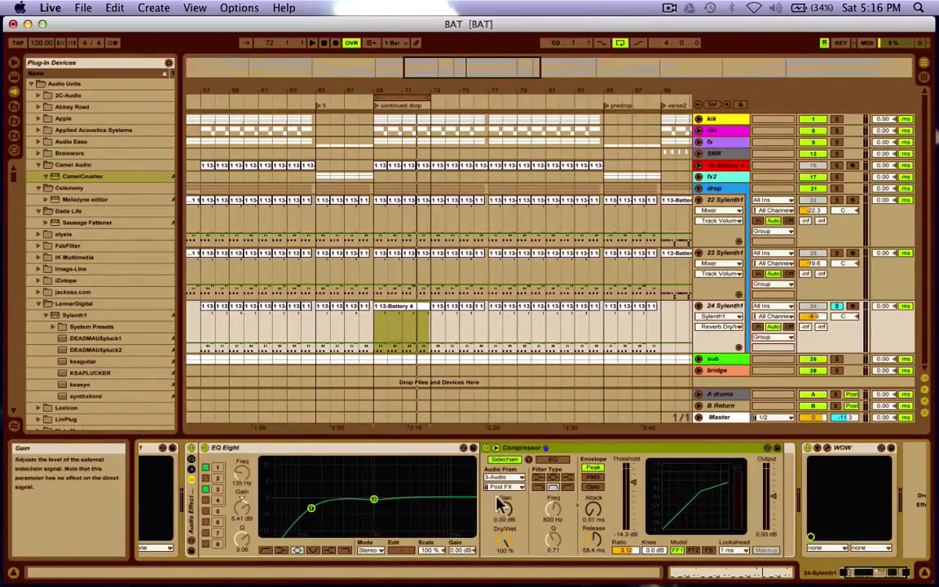
# Step: Check the Compressor's attack and release, and try its Opto envelope mode before returning to Peak
pyautogui.click(593, 512)
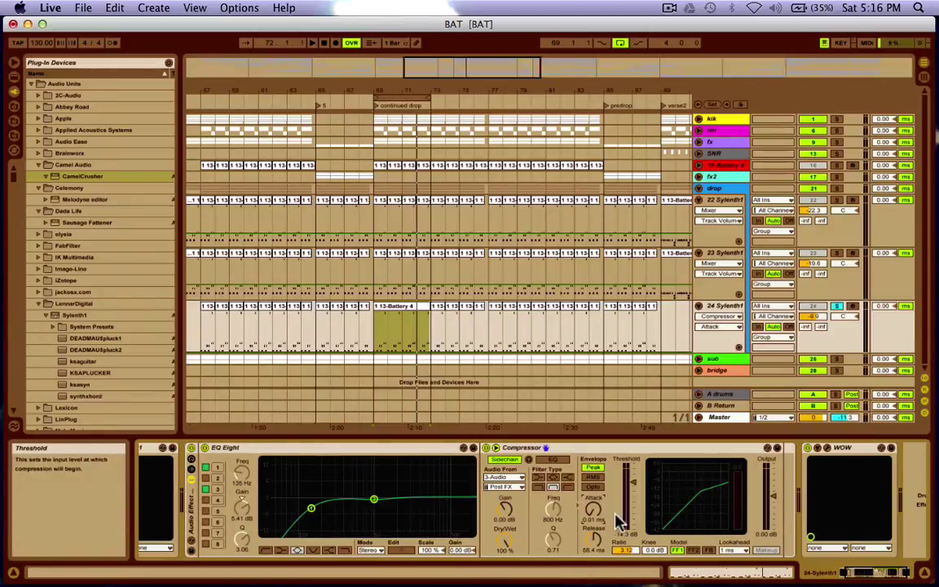
pyautogui.click(598, 542)
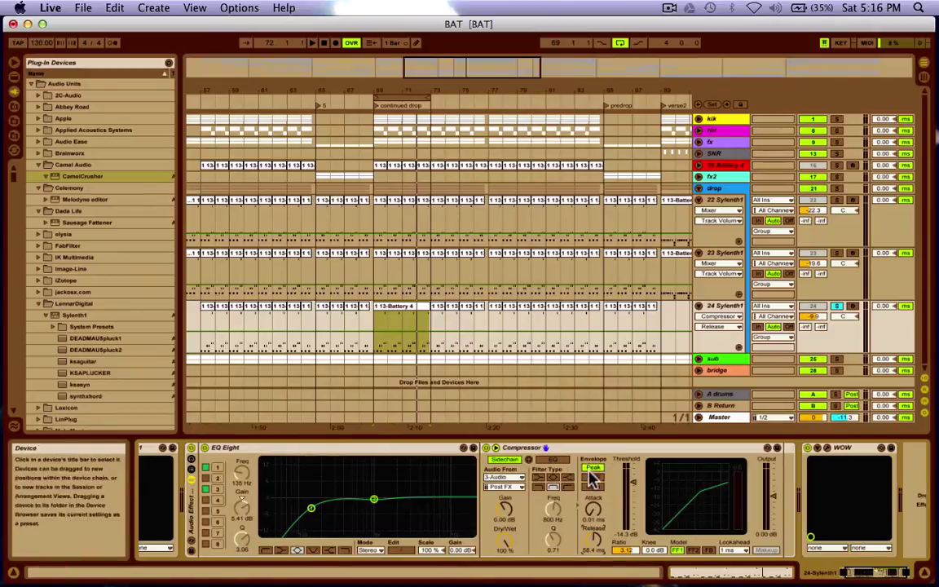
pyautogui.click(595, 487)
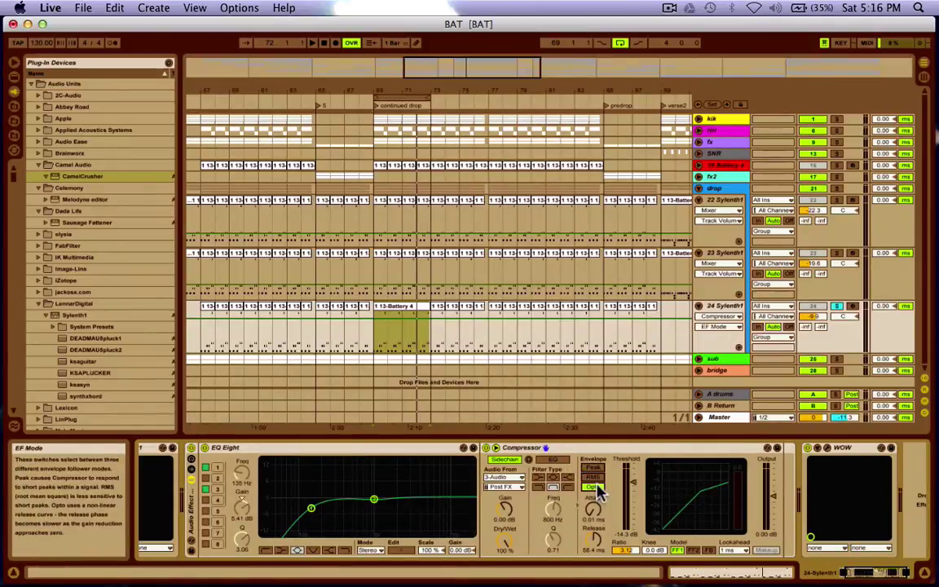
pyautogui.click(596, 469)
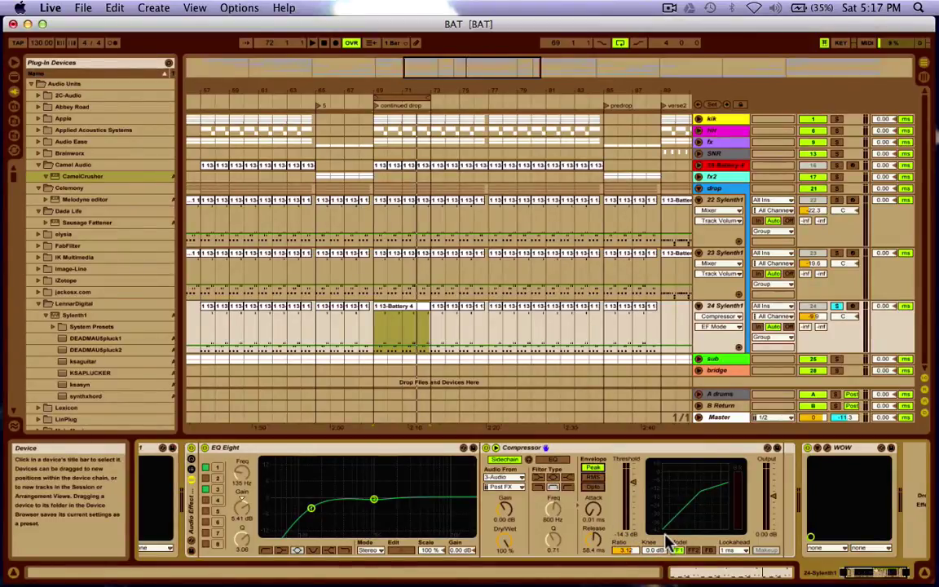
# Step: Play the drop loop with the Compressor bypassed, unsolo the 24 Sylenth1 track to hear the mix, and re-enable the Compressor
pyautogui.press('space')
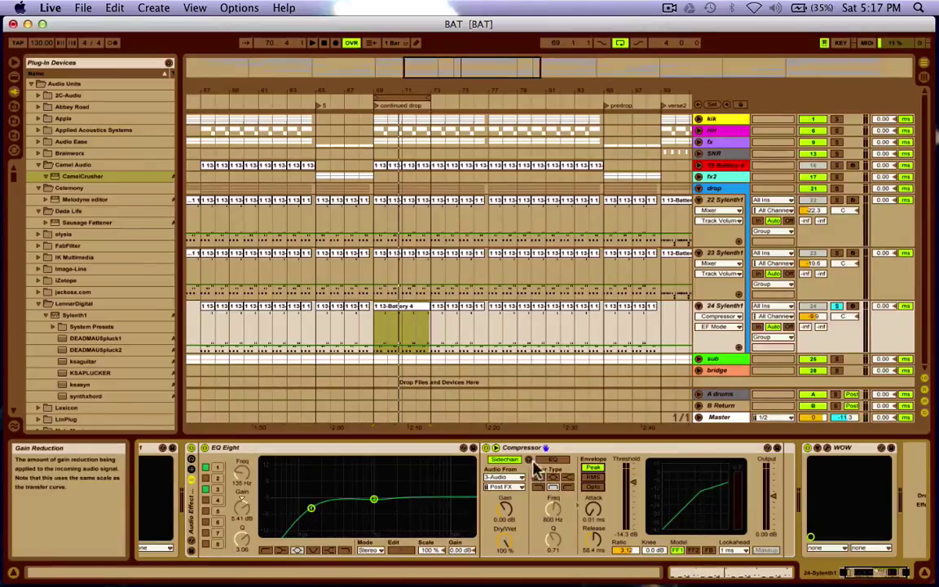
pyautogui.click(485, 449)
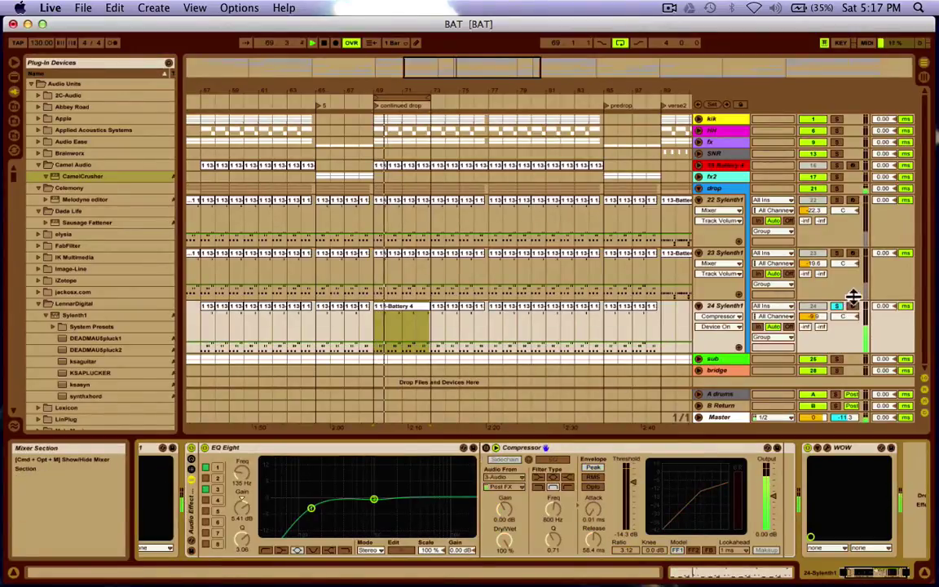
pyautogui.click(838, 306)
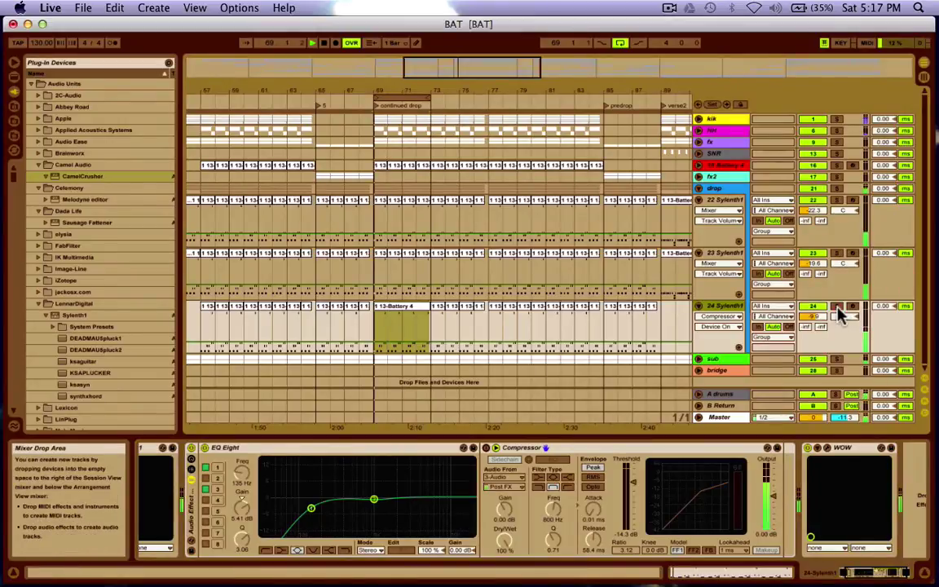
pyautogui.click(486, 449)
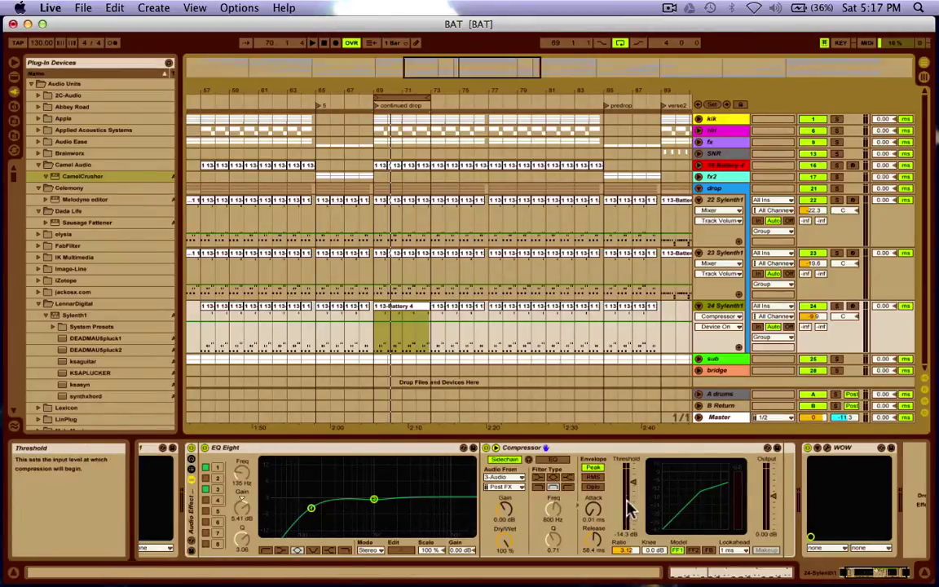
# Step: Try the Compressor's threshold at -49.6 dB while playing the soloed 24 Sylenth1 track, and return it to -14.3 dB
pyautogui.moveTo(633, 482); pyautogui.dragTo(632, 516)
pyautogui.press('space')
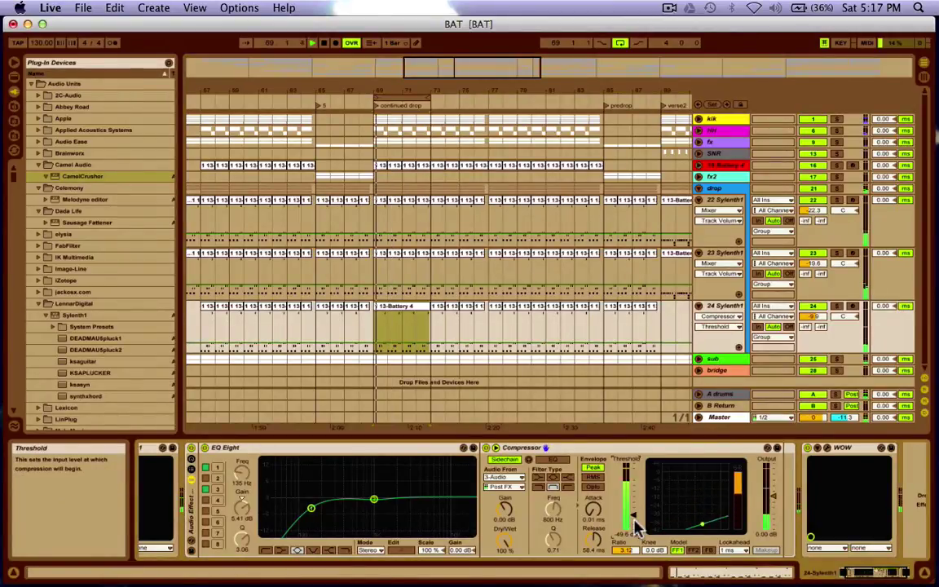
pyautogui.click(836, 305)
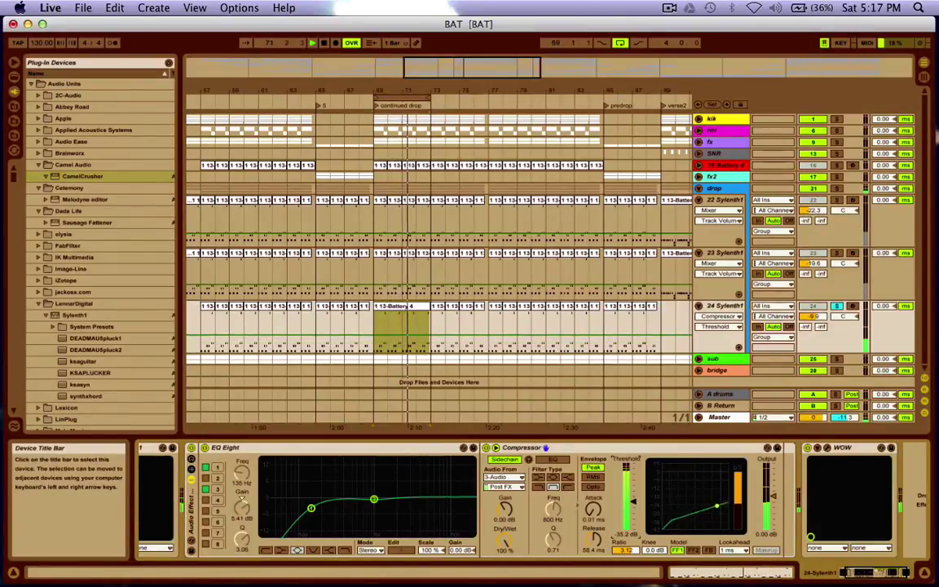
pyautogui.moveTo(635, 515); pyautogui.dragTo(636, 488)
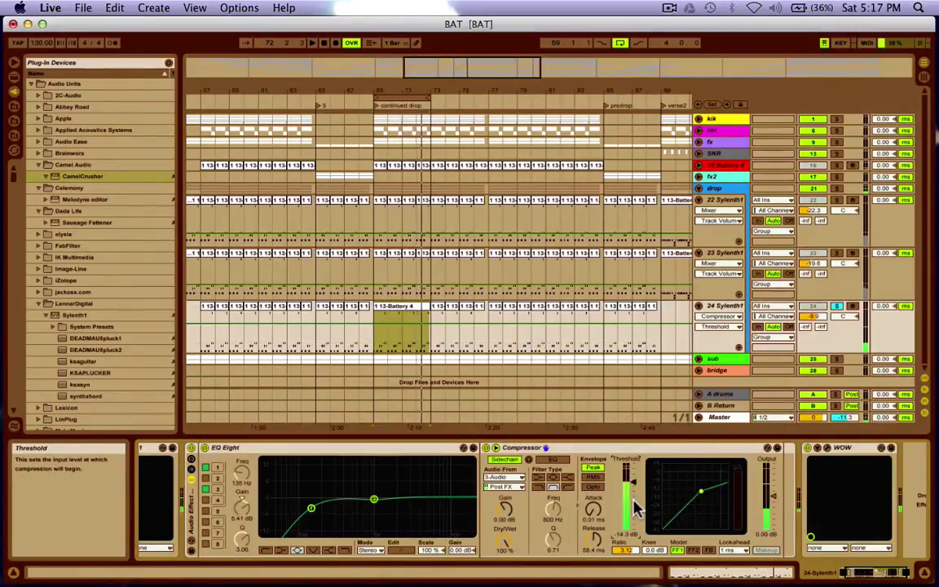
# Step: Unsolo the 24 Sylenth1 track and play the continued drop loop with all tracks
pyautogui.click(836, 307)
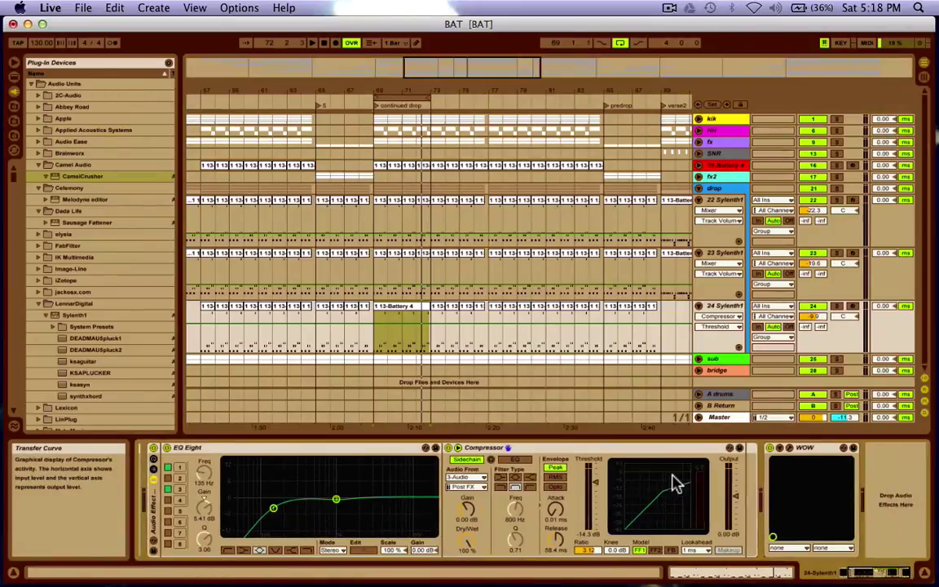
pyautogui.hscroll(-2, 675, 485)
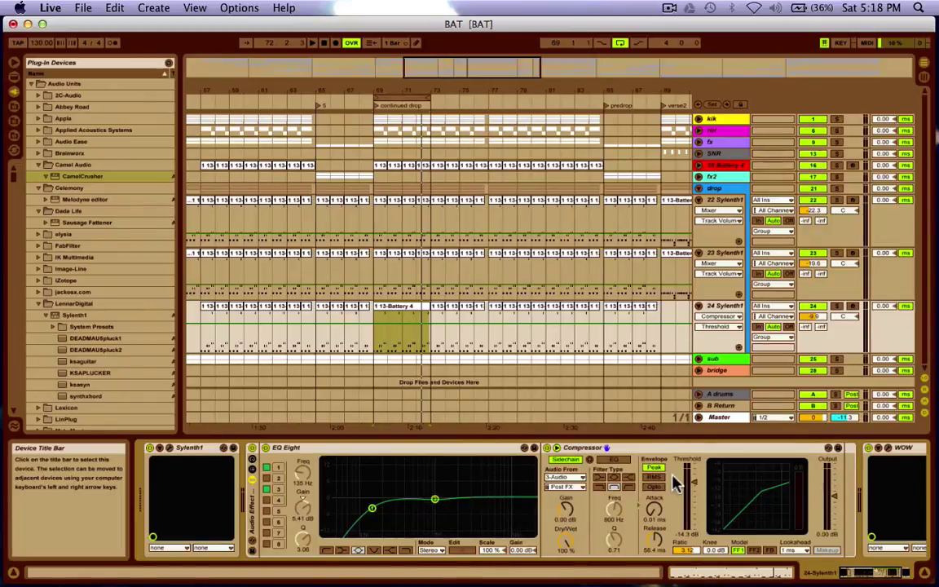
pyautogui.press('space')
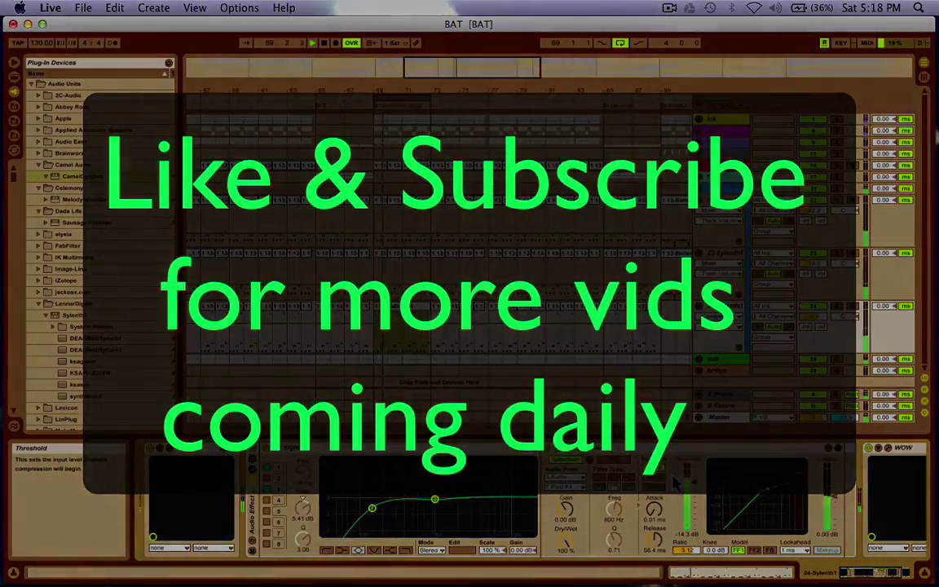